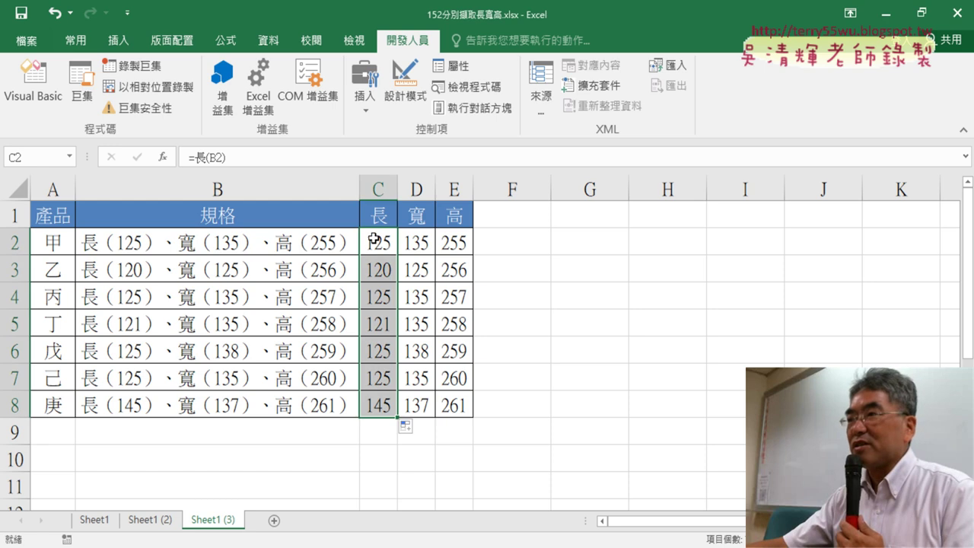
- Inspect the 長 and GetWidthValue function code behind the results, then select C2:E8
left_click(383, 242)
left_click(414, 242)
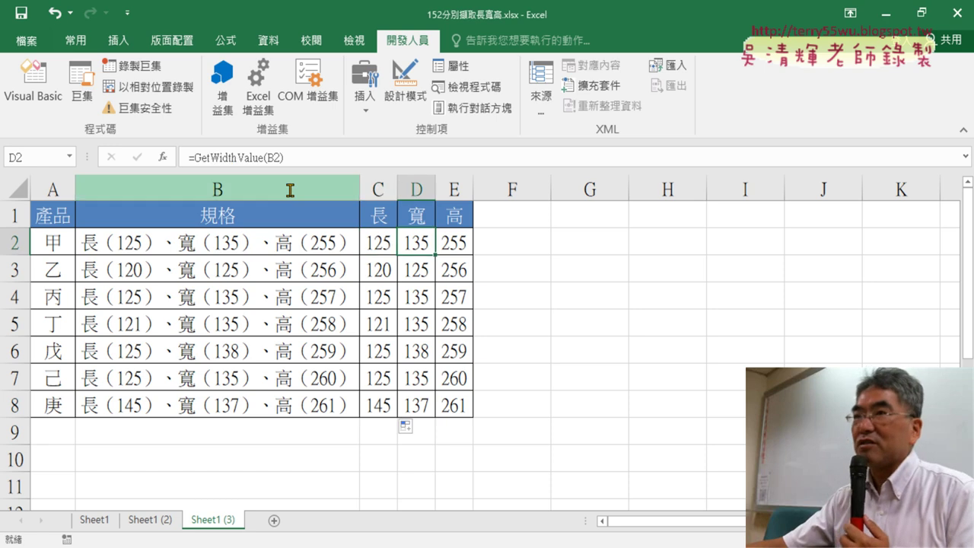
left_click(34, 84)
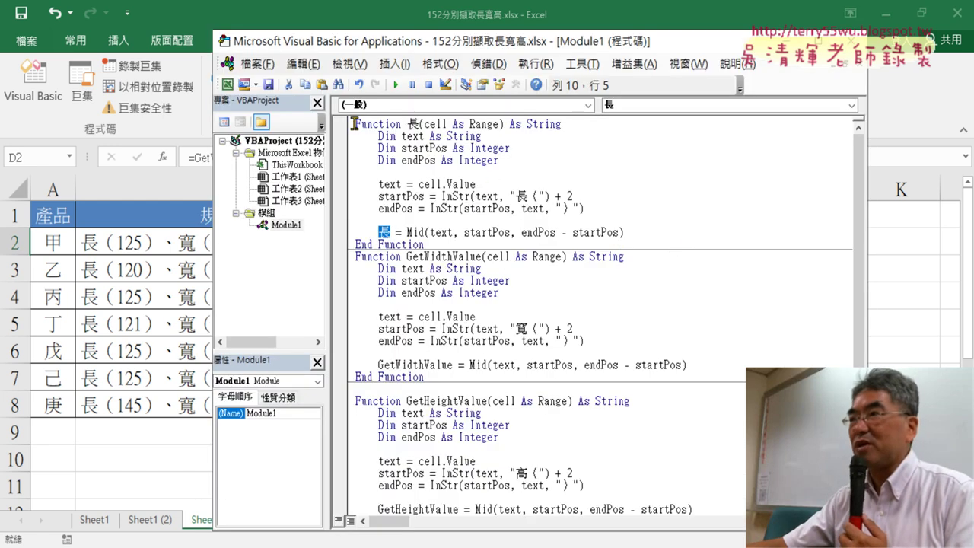
left_click_drag(353, 124, 614, 130)
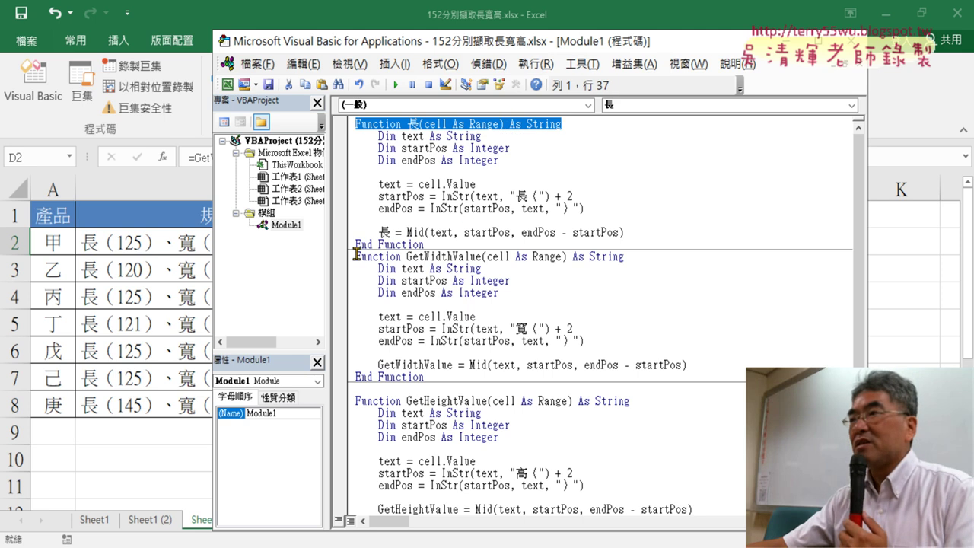
left_click_drag(356, 256, 623, 256)
left_click_drag(582, 43, 836, 47)
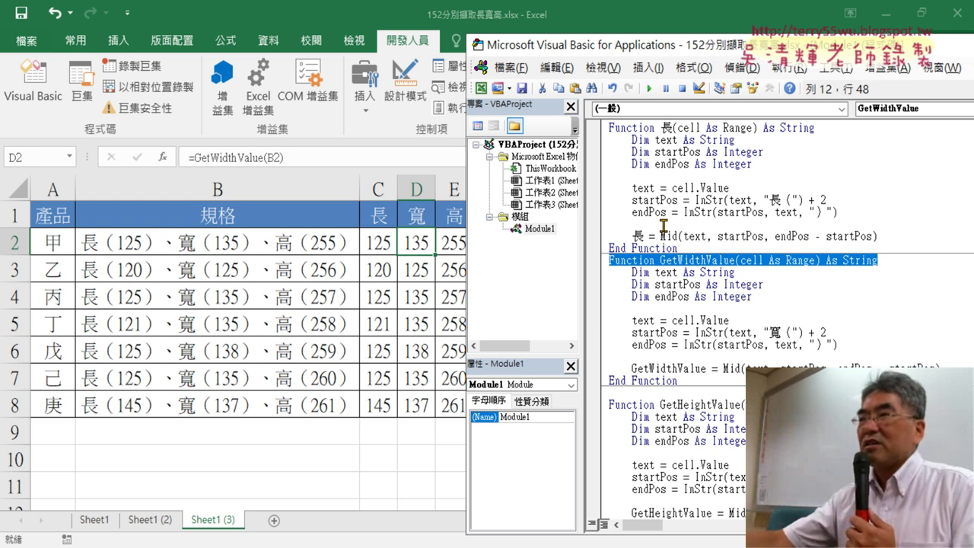
mouse_move(383, 243)
left_mouse_down()
mouse_move(446, 268)
mouse_move(454, 405)
left_mouse_up()
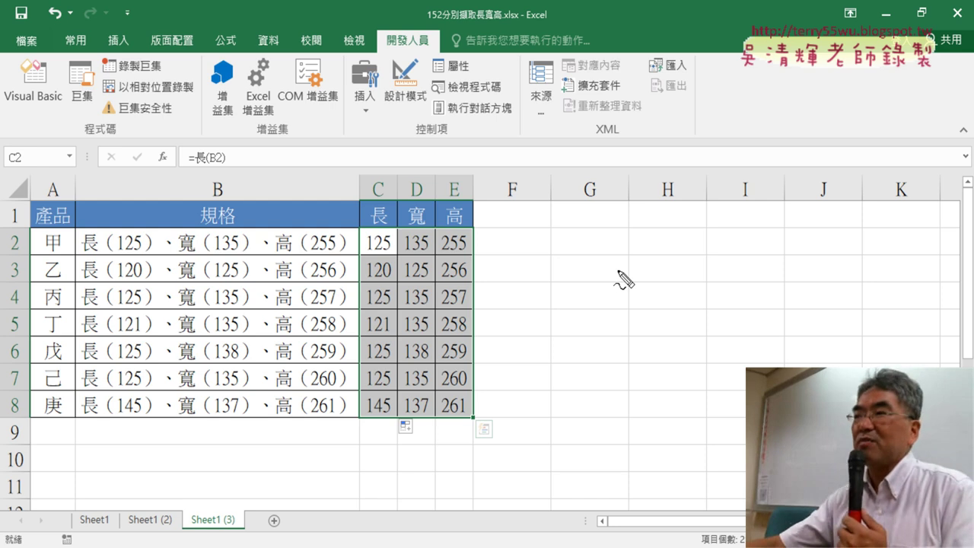
- Sketch two button outlines labelled sub beside the table, then clear the sketches
mouse_move(525, 216)
left_mouse_down()
mouse_move(526, 251)
mouse_move(643, 211)
mouse_move(647, 248)
left_mouse_up()
left_click_drag(535, 246, 644, 245)
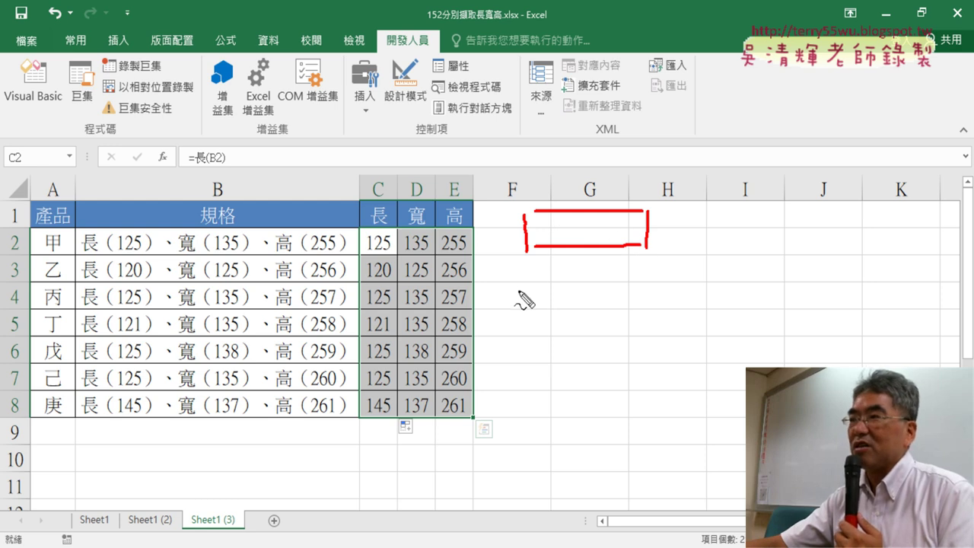
mouse_move(524, 267)
left_mouse_down()
mouse_move(525, 294)
mouse_move(604, 265)
mouse_move(639, 265)
mouse_move(641, 297)
left_mouse_up()
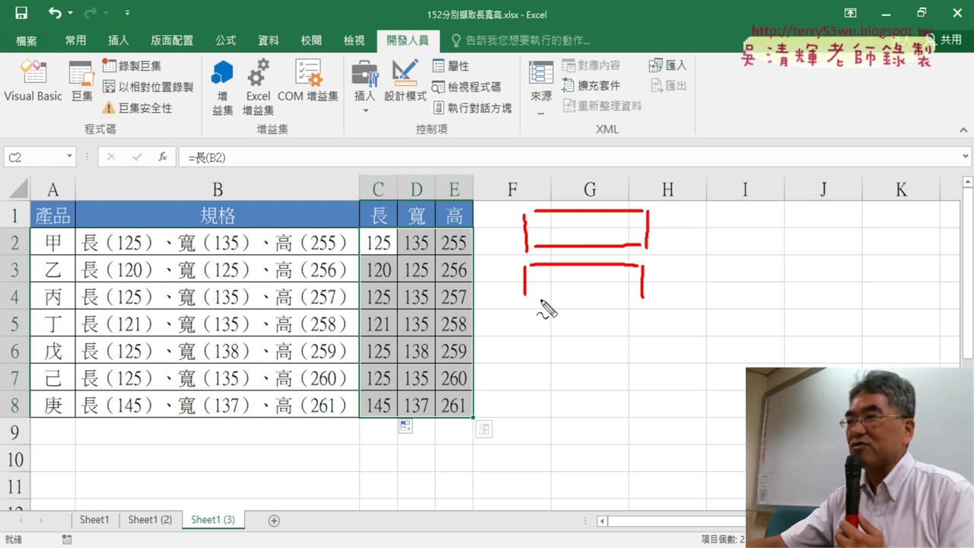
left_click_drag(538, 299, 638, 298)
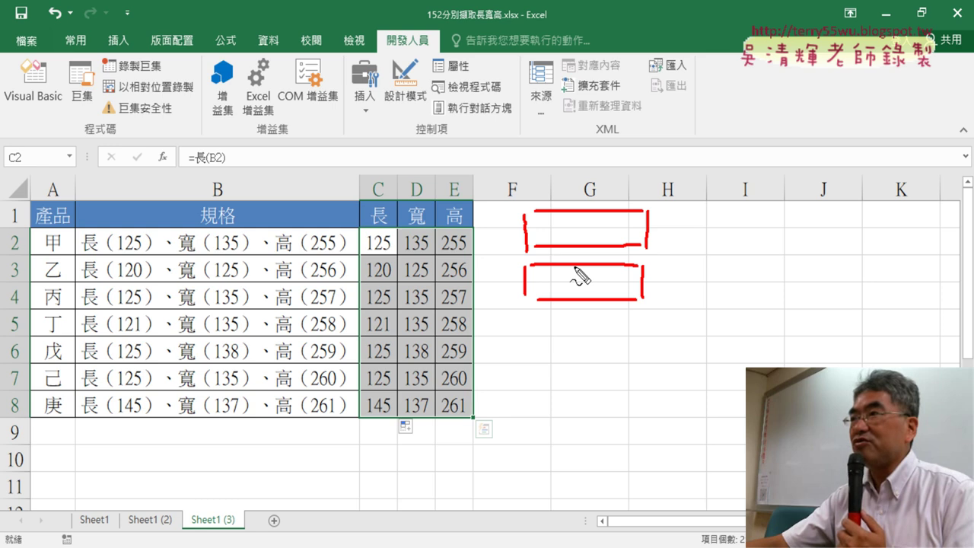
mouse_move(567, 144)
left_mouse_down()
mouse_move(551, 163)
mouse_move(593, 165)
left_mouse_up()
mouse_move(599, 119)
left_mouse_down()
mouse_move(605, 162)
mouse_move(504, 149)
mouse_move(615, 200)
left_mouse_up()
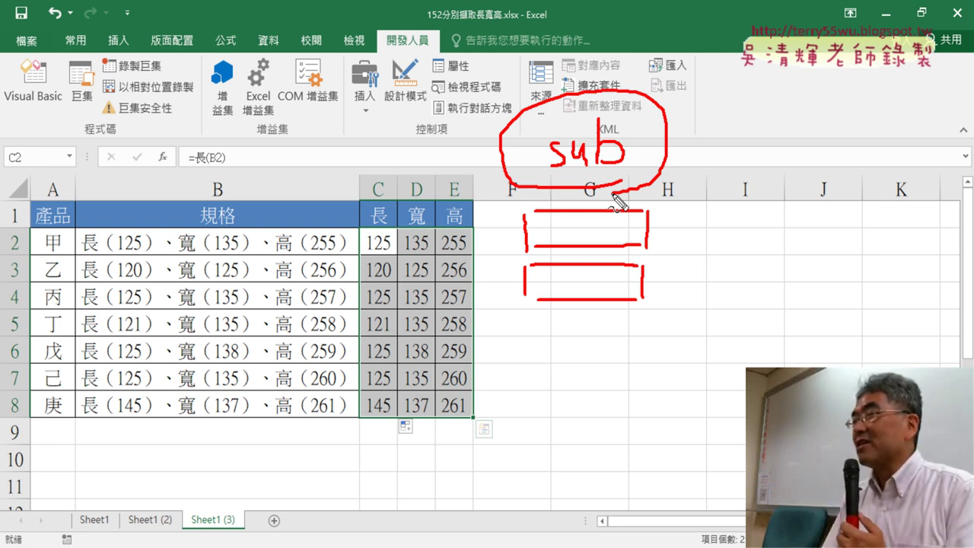
key("Escape")
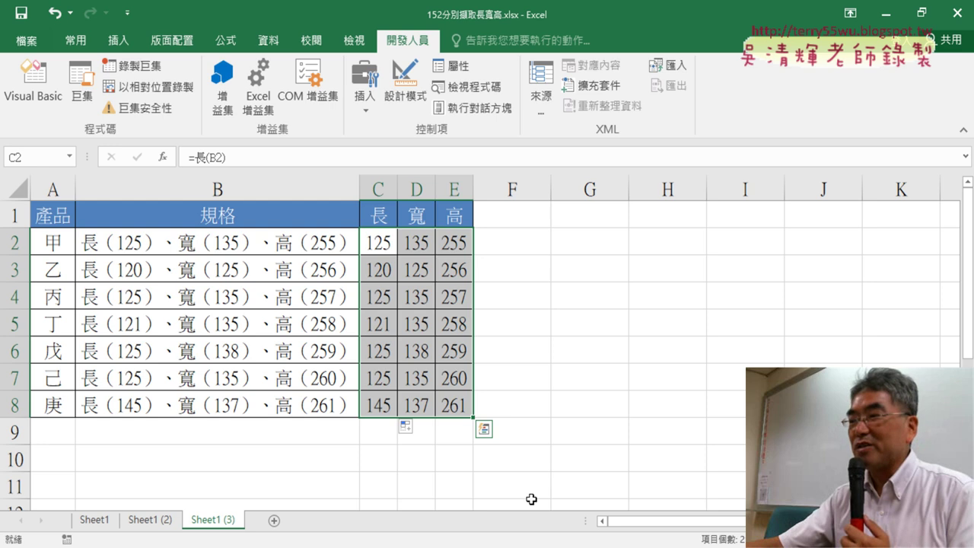
- In ChatGPT, mark the request's one-Sub ask, 分別輸出 and C2到C10, then clear the marks
left_click(446, 511)
mouse_move(624, 365)
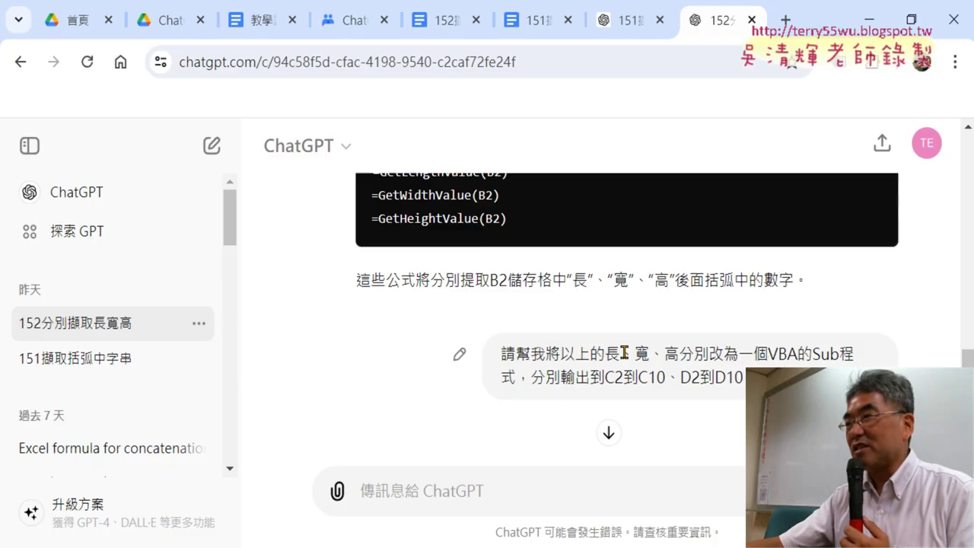
scroll(634, 347, "up", 1)
scroll(633, 347, "down", 2)
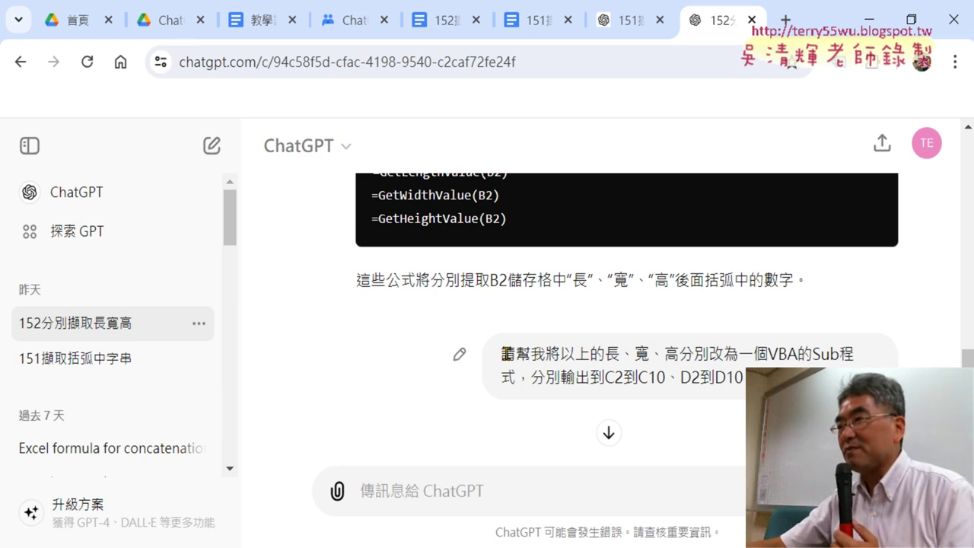
left_click_drag(504, 354, 517, 377)
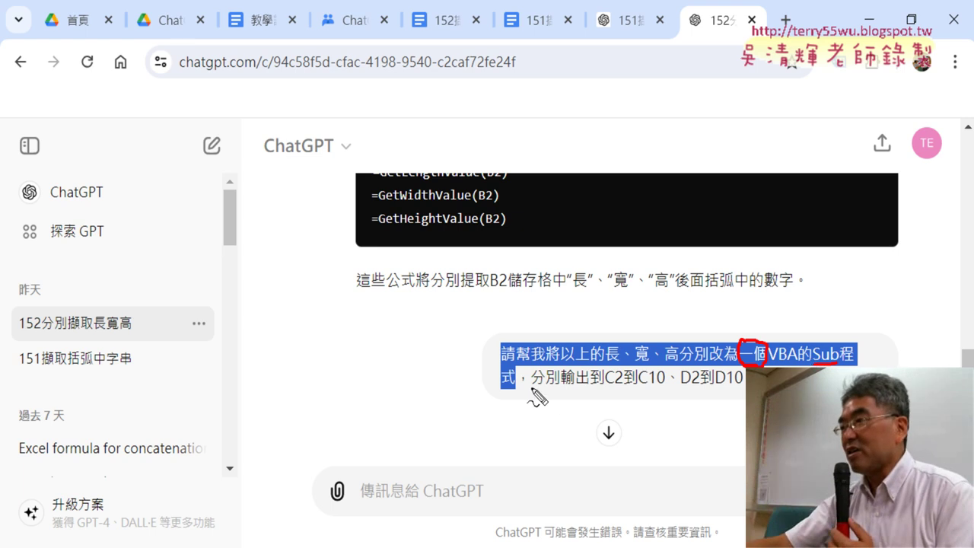
left_click_drag(532, 388, 590, 391)
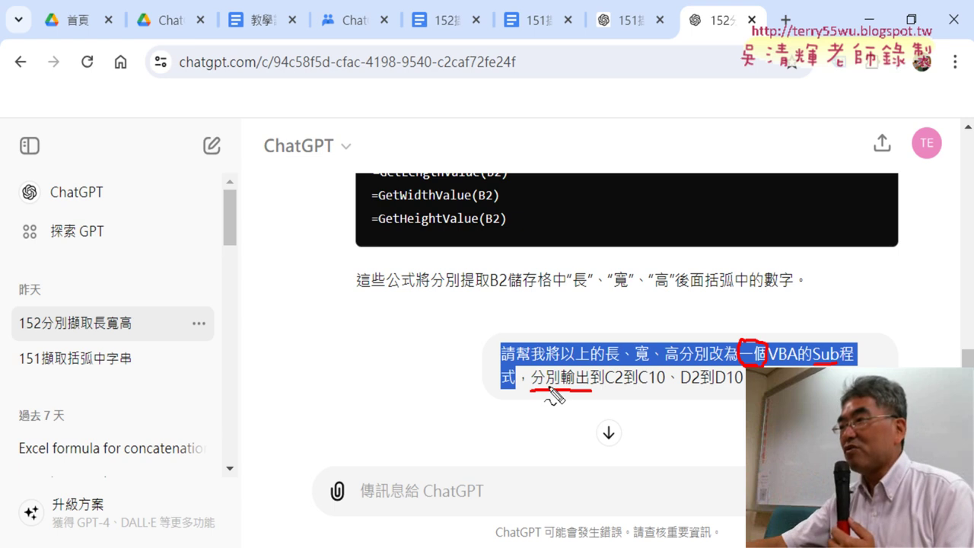
left_click_drag(608, 389, 666, 390)
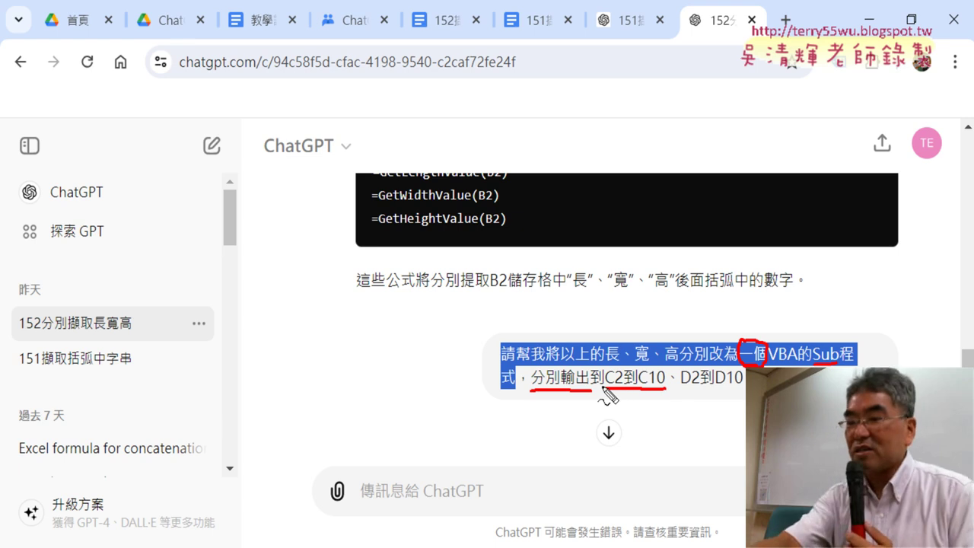
key("Escape")
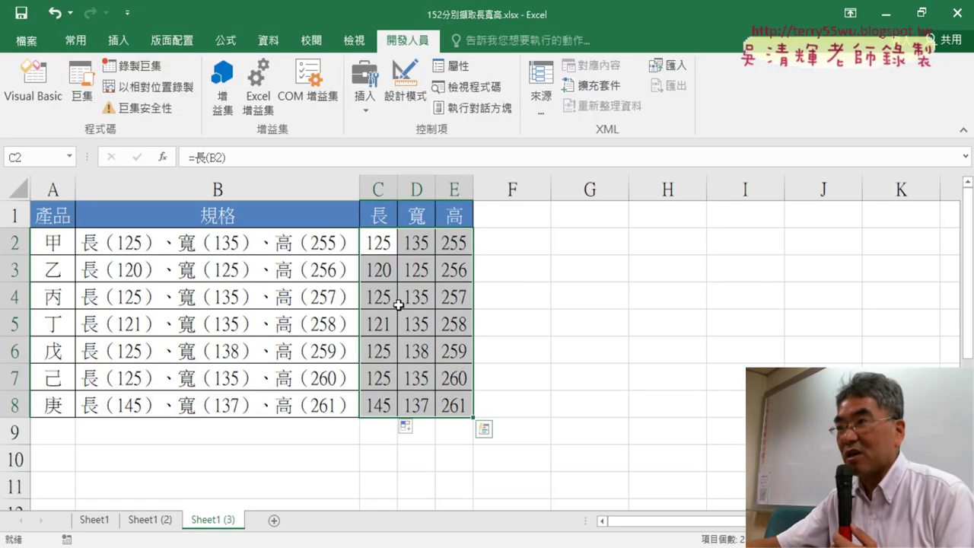
- Select the 長 and 寬 results C2:C8 and D2:D8, then bring up the Module1 VBA code
left_click_drag(373, 242, 367, 408)
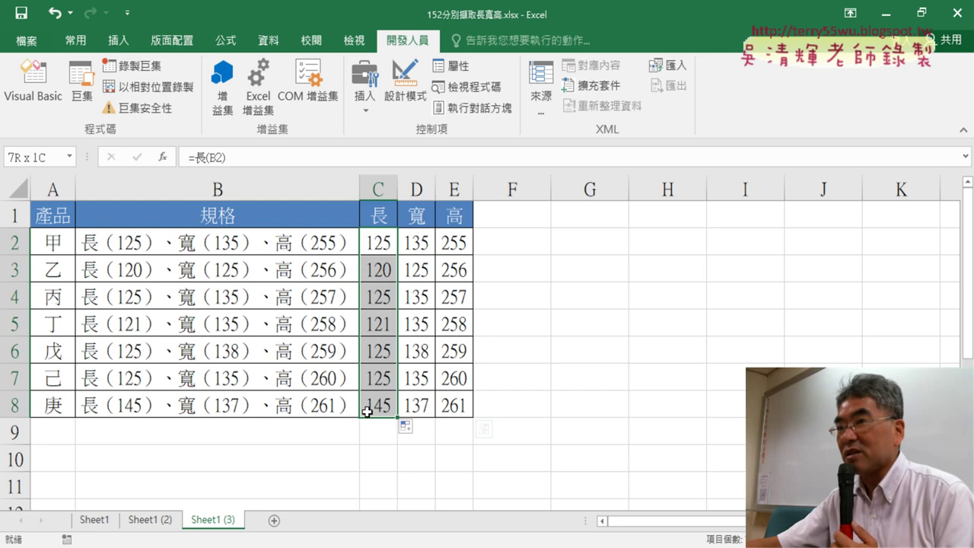
left_click_drag(421, 244, 417, 406)
left_click(34, 84)
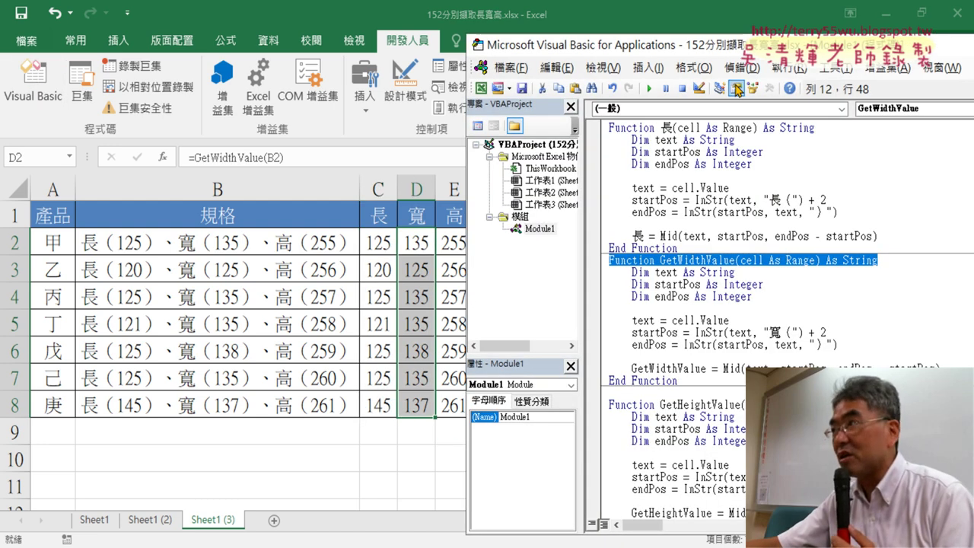
key("alt+Tab")
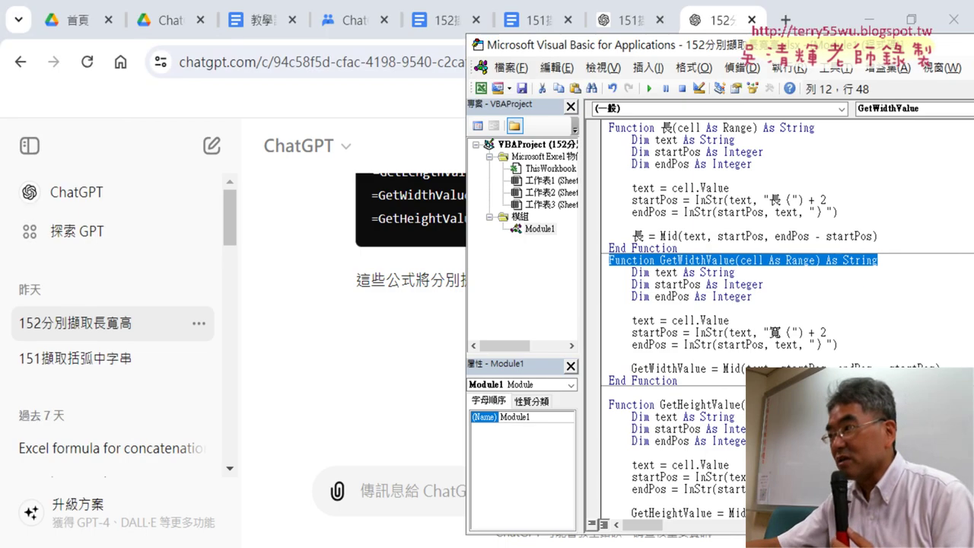
- Compare the request's C10 with the Range("B2:B10") used in ChatGPT's ExtractDimensions code
key("alt+Tab")
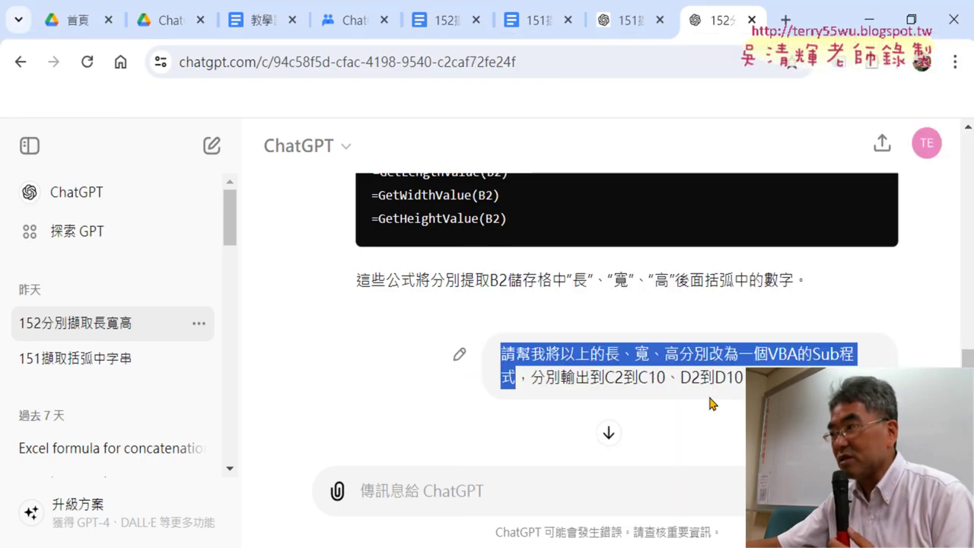
left_click_drag(666, 377, 655, 377)
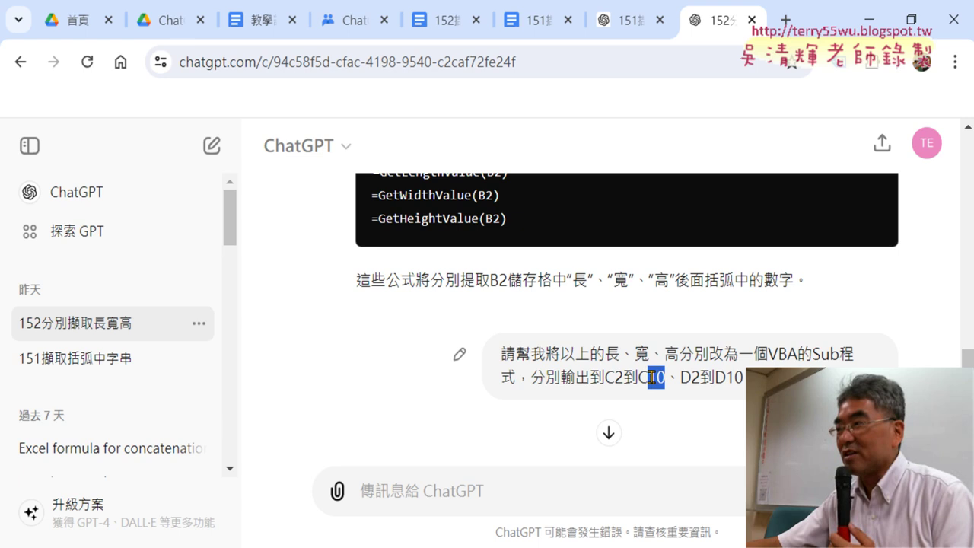
scroll(651, 377, "down", 1)
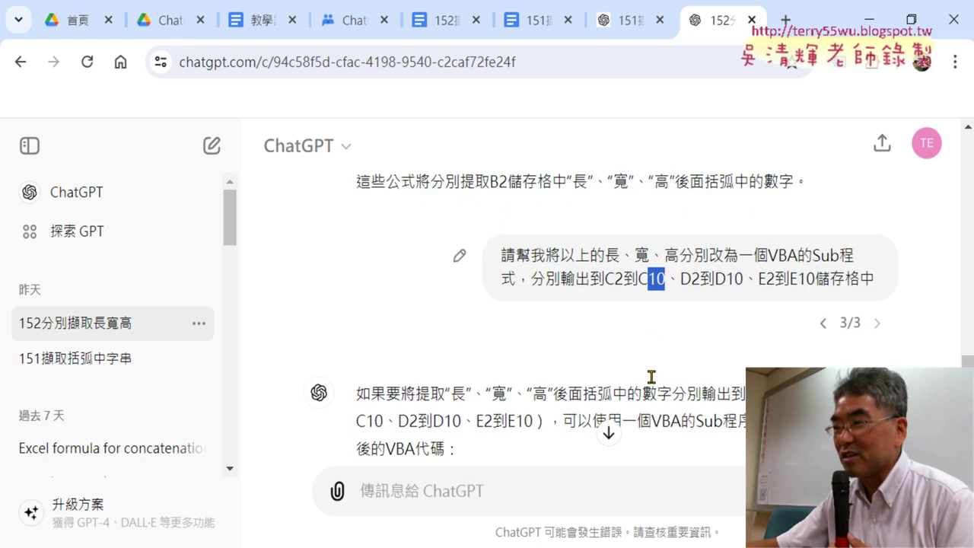
scroll(651, 377, "down", 4)
scroll(651, 377, "down", 1)
scroll(651, 377, "down", 2)
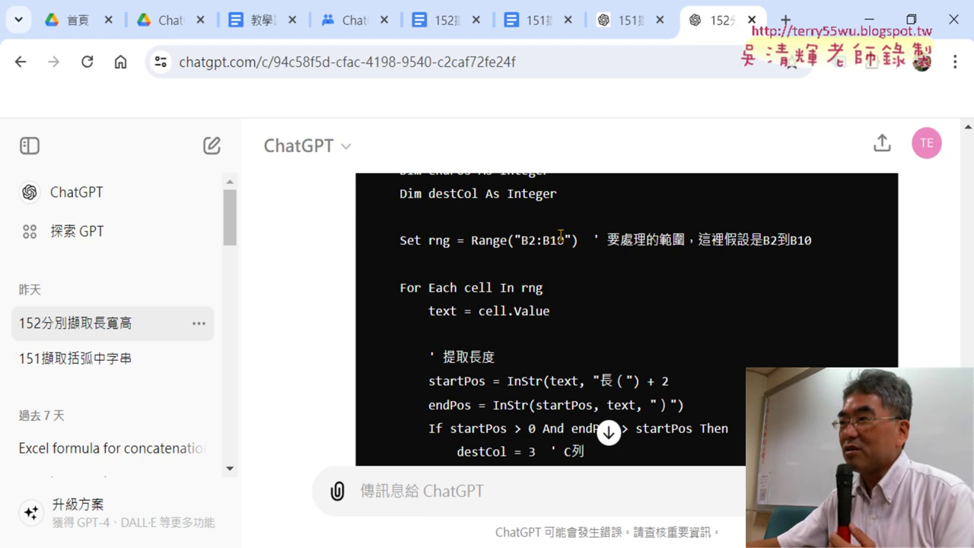
left_click_drag(543, 234, 544, 234)
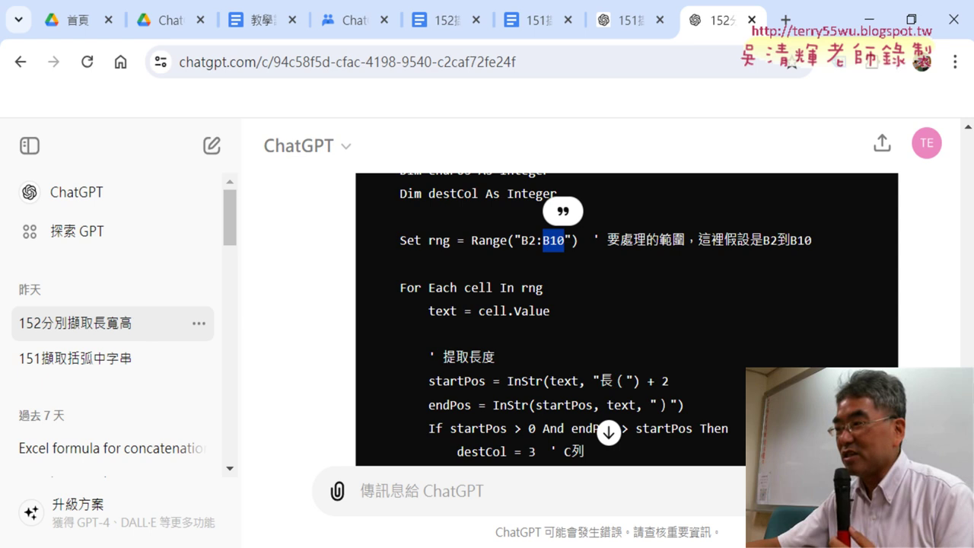
key("alt+Tab")
key("alt+Tab")
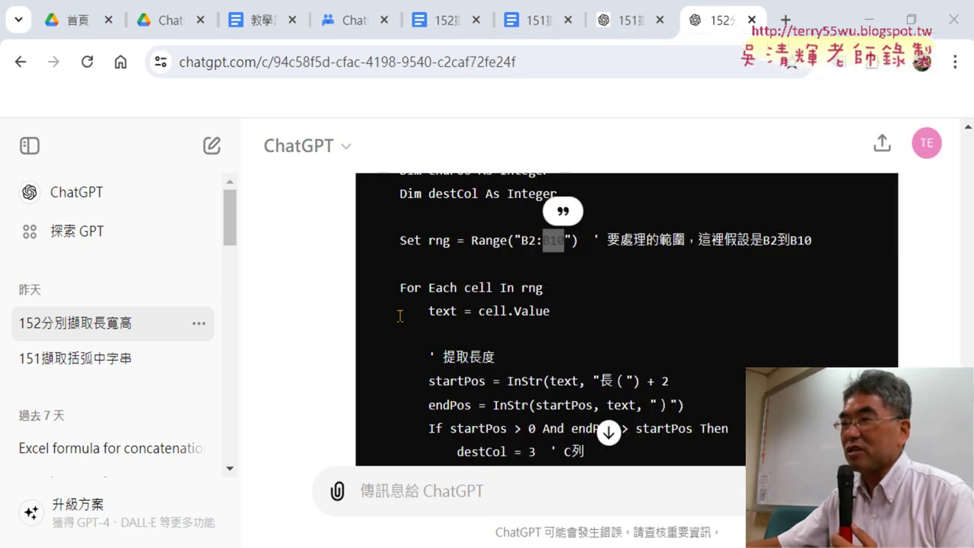
scroll(517, 317, "up", 5)
scroll(518, 318, "up", 2)
scroll(786, 327, "down", 1)
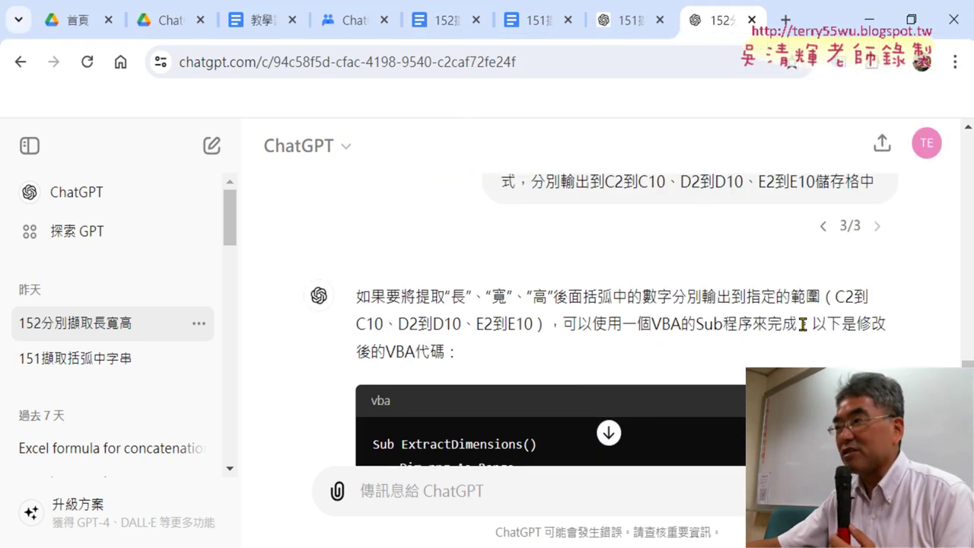
scroll(803, 325, "up", 1)
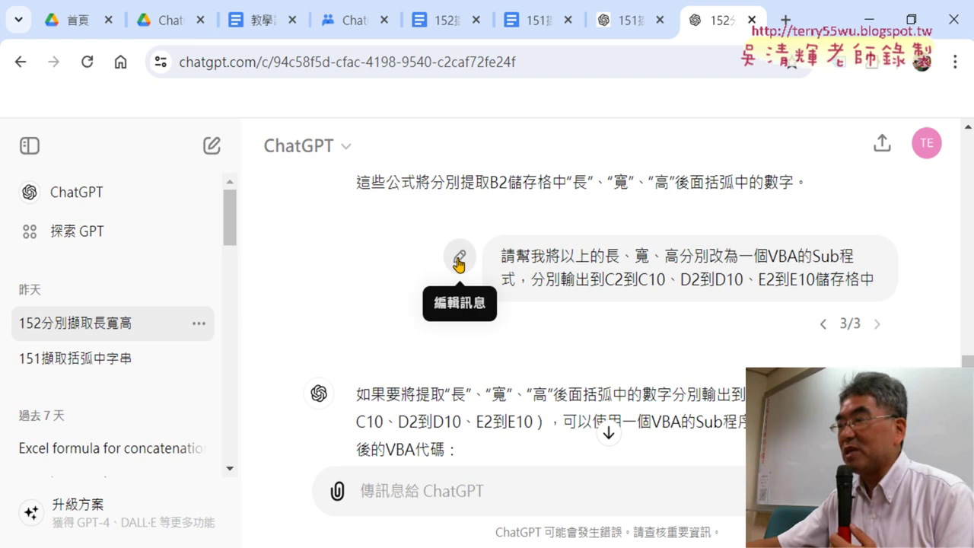
- Edit the request's output ranges to end at row 8 instead of row 10 and resend it
left_click(459, 261)
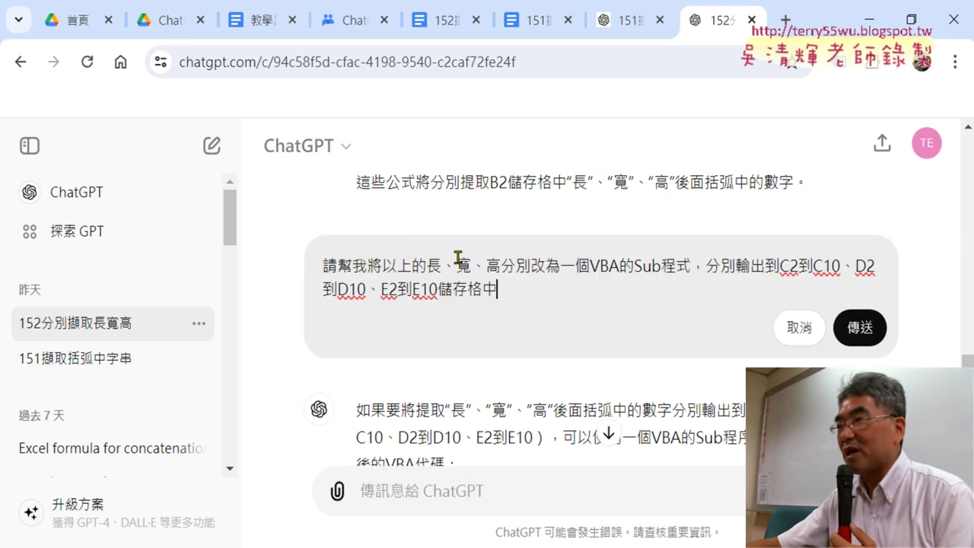
left_click(832, 268)
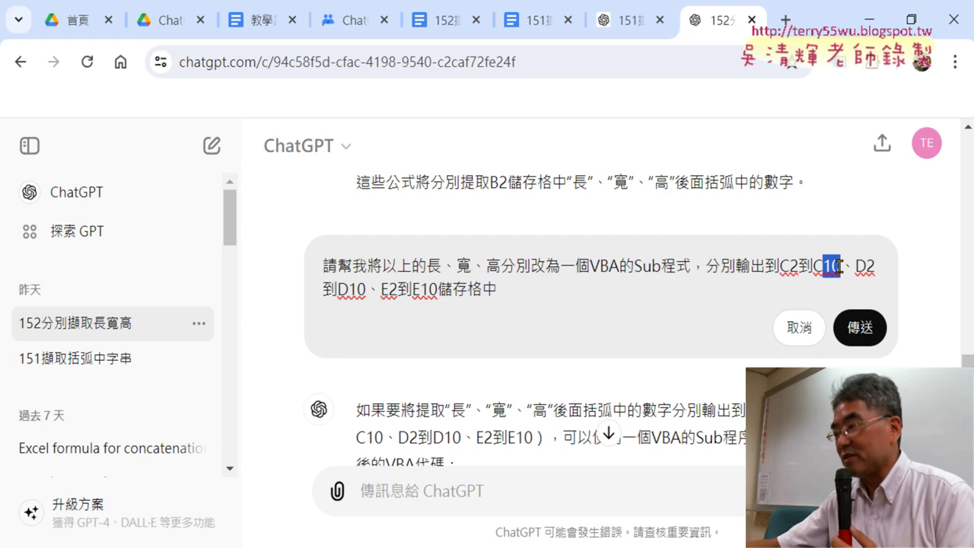
type("8")
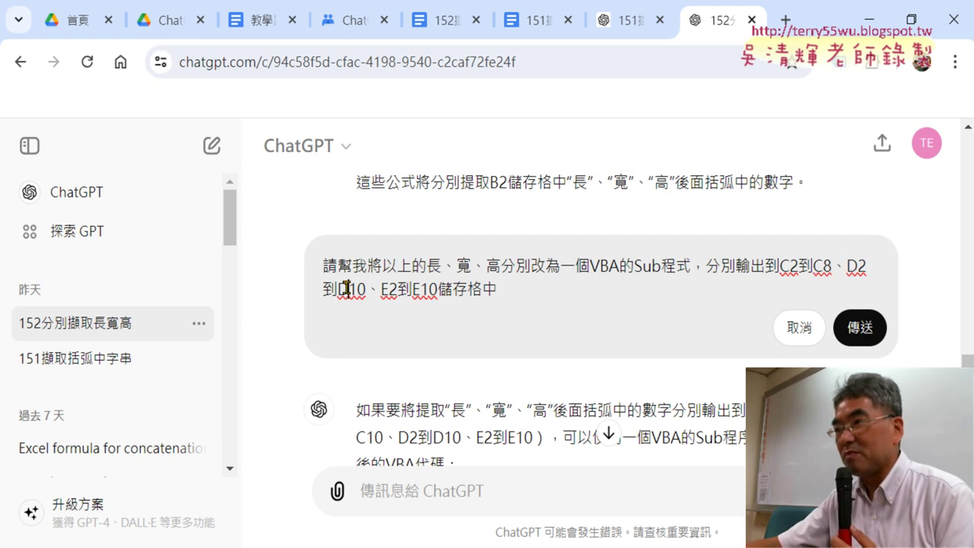
type("8")
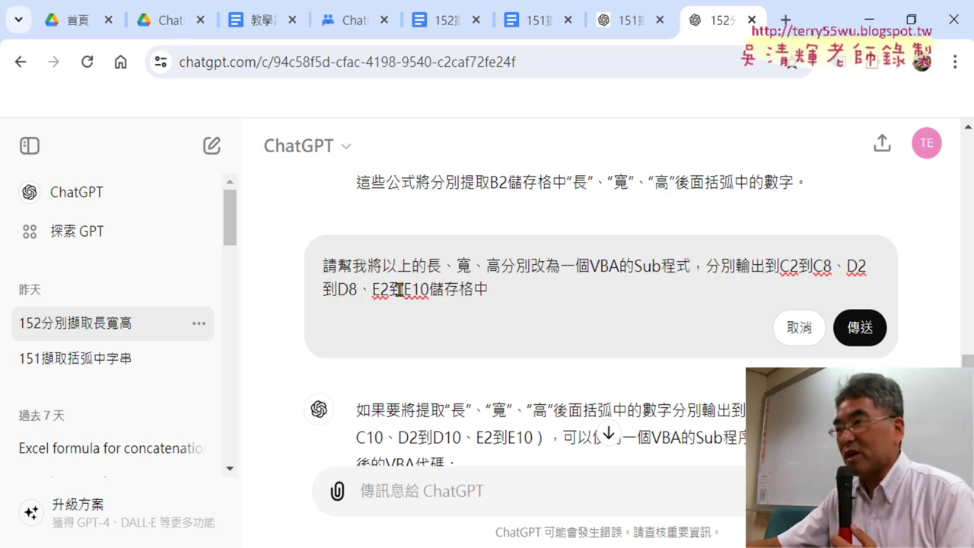
left_click_drag(411, 289, 430, 289)
type("8")
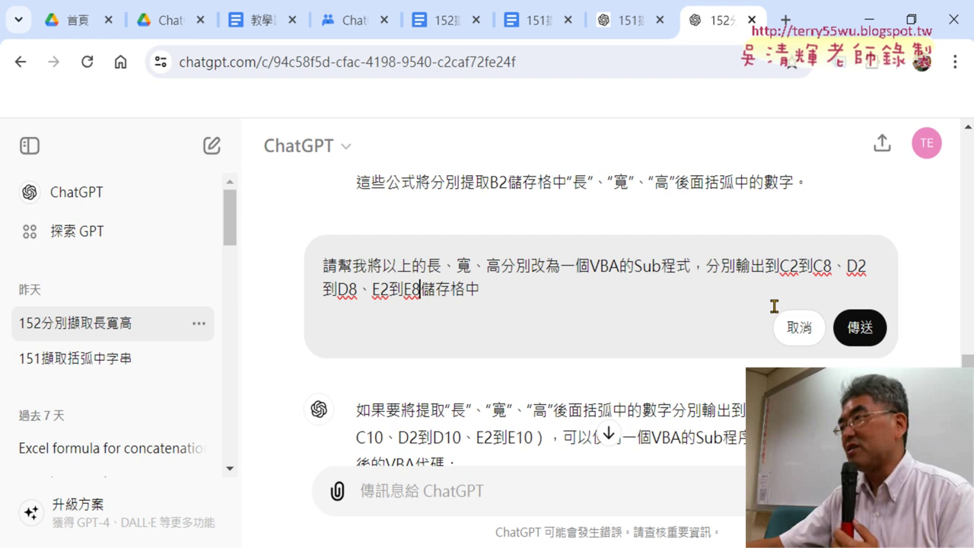
left_click(868, 331)
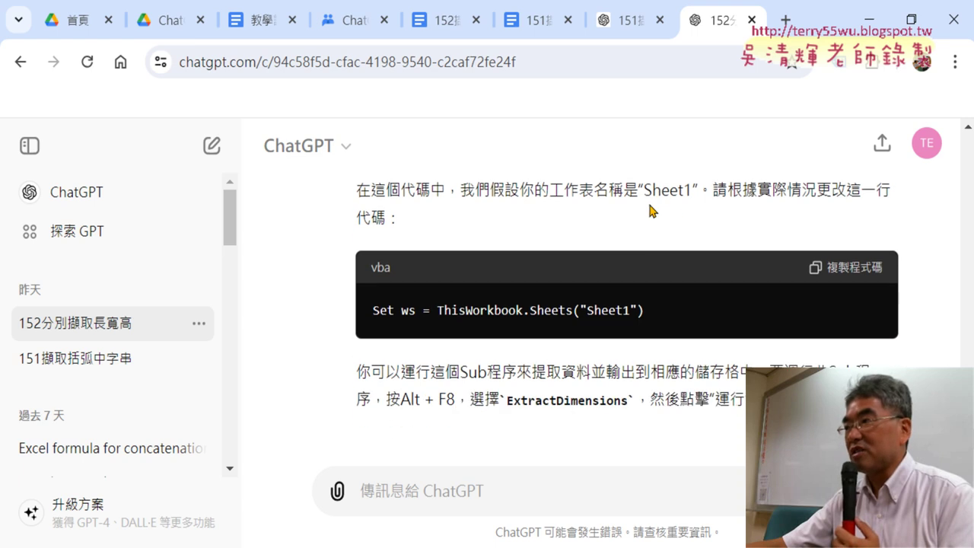
- Copy the ExtractDimensions VBA code from ChatGPT's reply
scroll(702, 223, "up", 1)
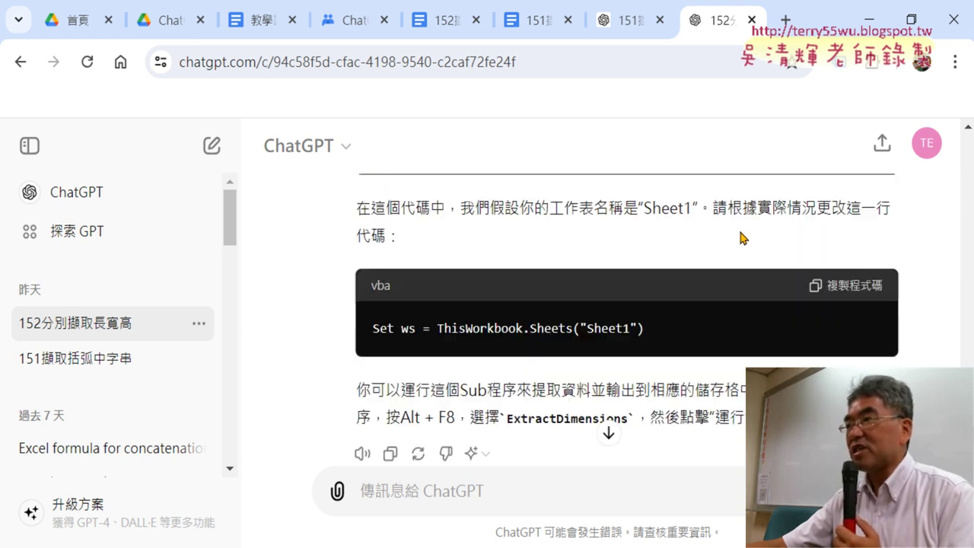
scroll(715, 229, "up", 5)
scroll(731, 232, "up", 3)
scroll(741, 238, "up", 5)
scroll(776, 266, "up", 2)
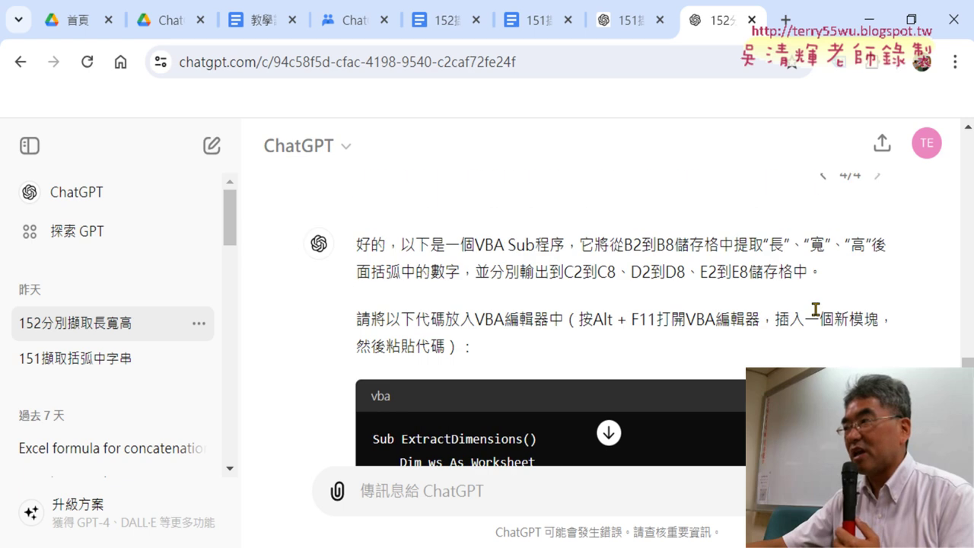
scroll(837, 293, "down", 2)
left_click(859, 299)
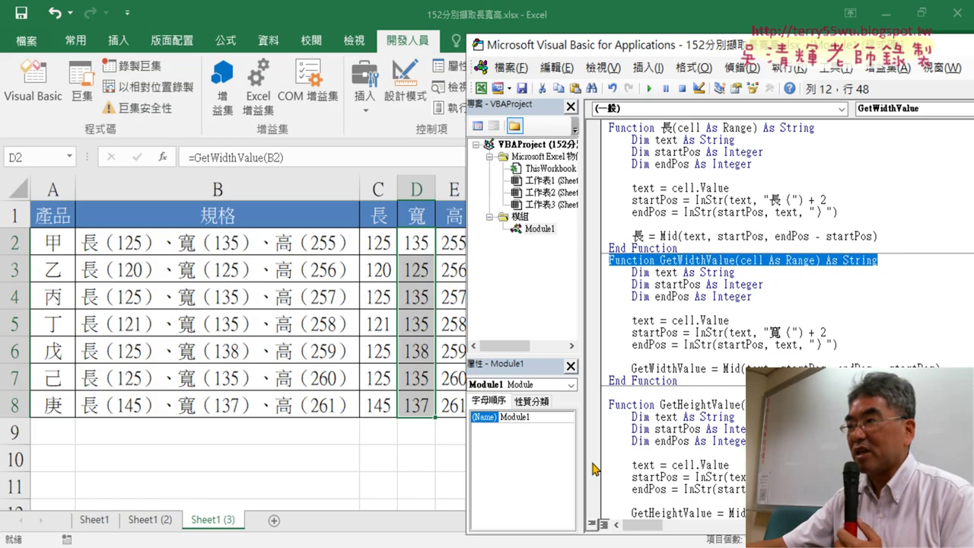
- Paste the ExtractDimensions Sub into Module1 below the GetHeightValue function
scroll(664, 404, "down", 1)
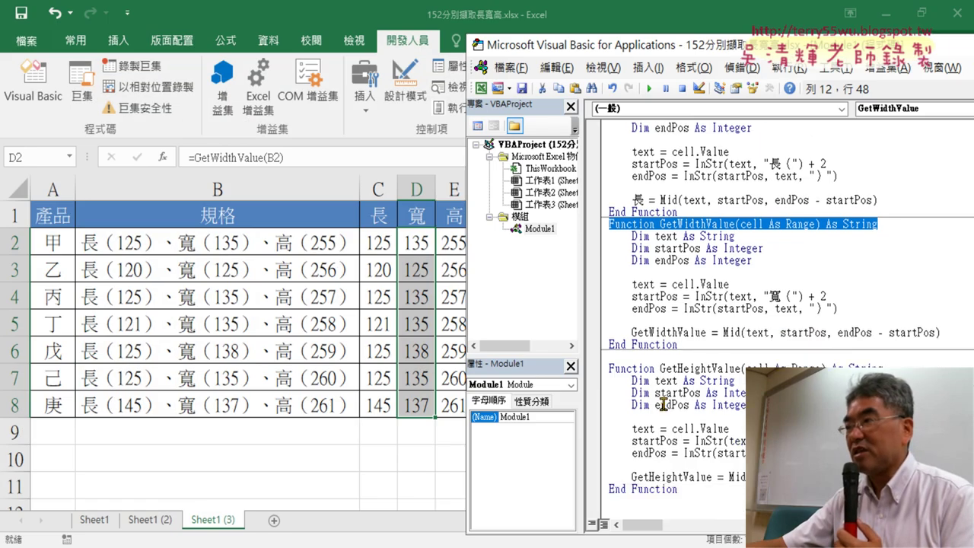
left_click(644, 504)
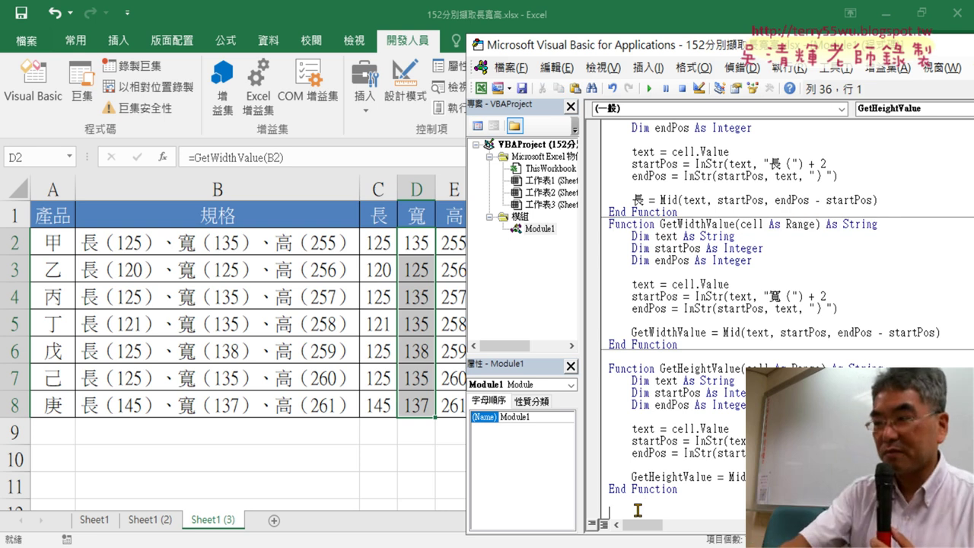
key("ctrl+v")
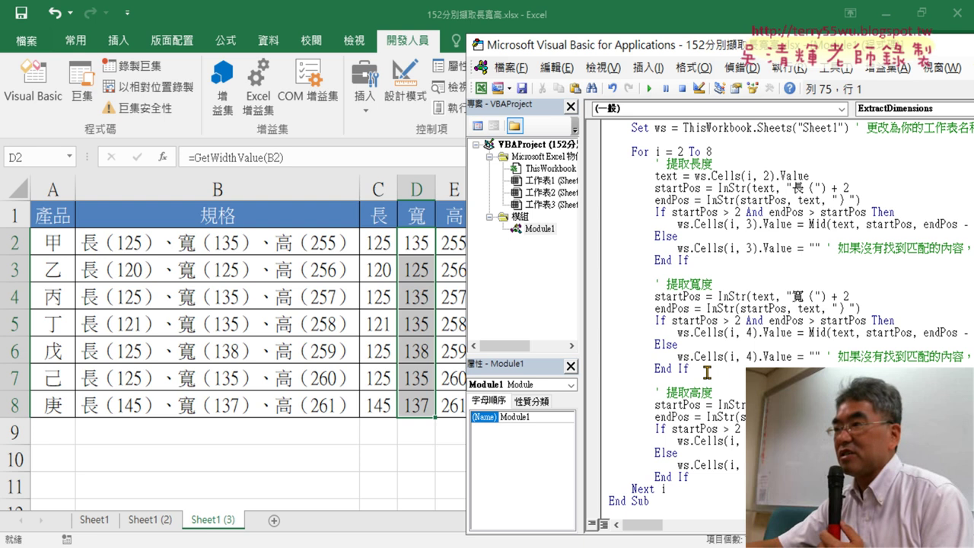
scroll(715, 394, "up", 1)
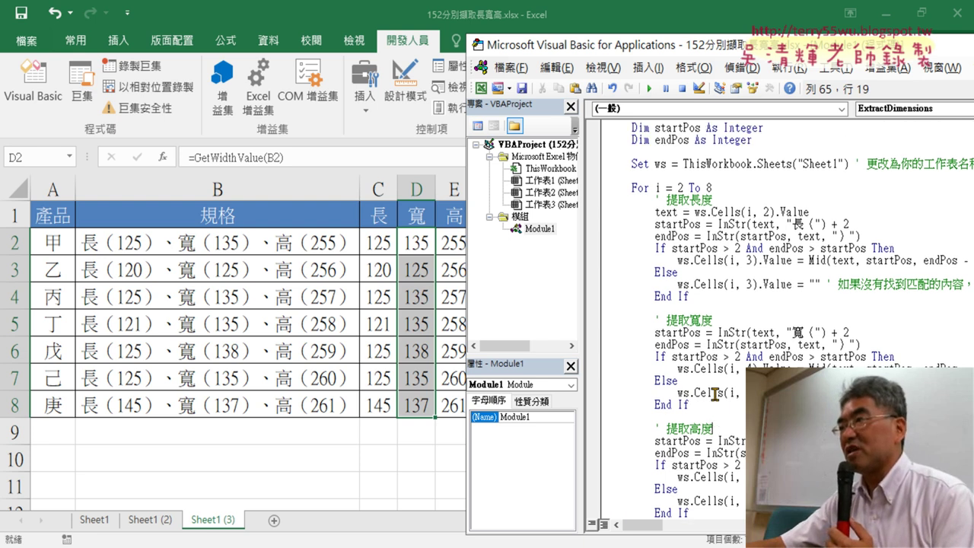
scroll(715, 393, "up", 1)
scroll(716, 393, "up", 1)
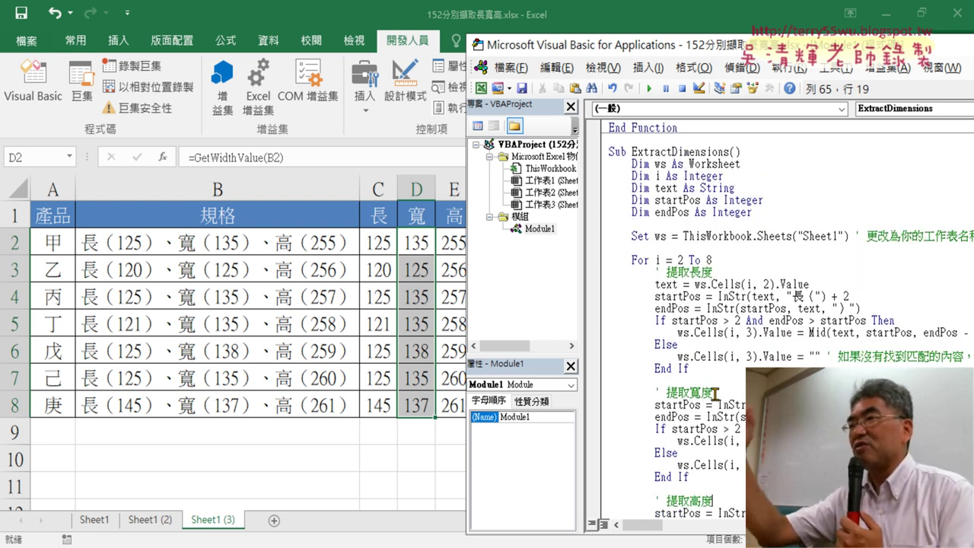
- Clear the 長, 寬, 高 values in C2:E8 and reopen the VBA editor
left_click_drag(383, 241, 457, 408)
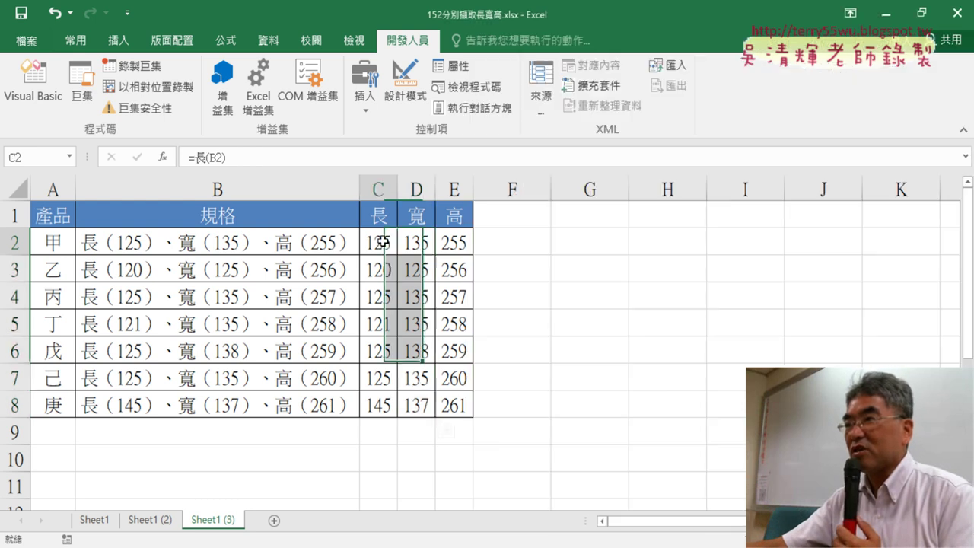
key("Delete")
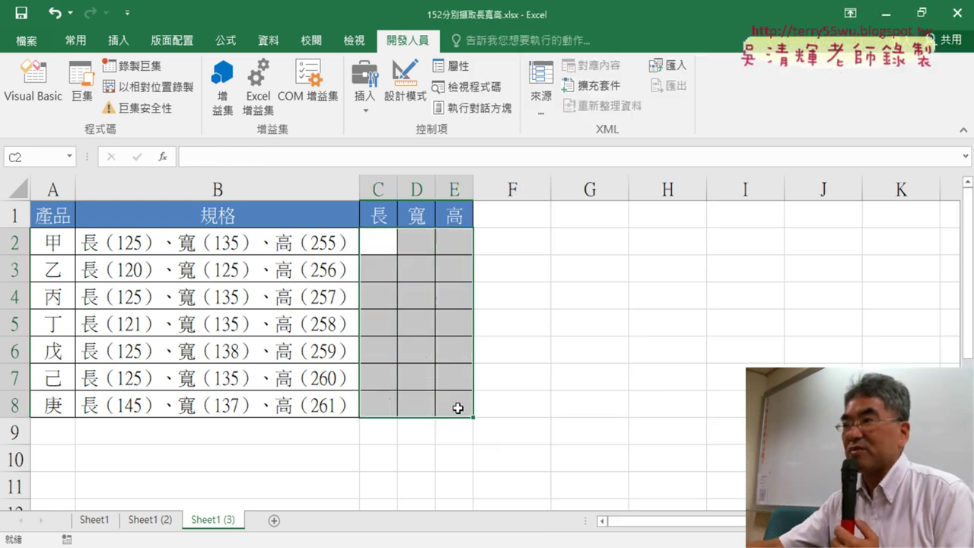
left_click(32, 84)
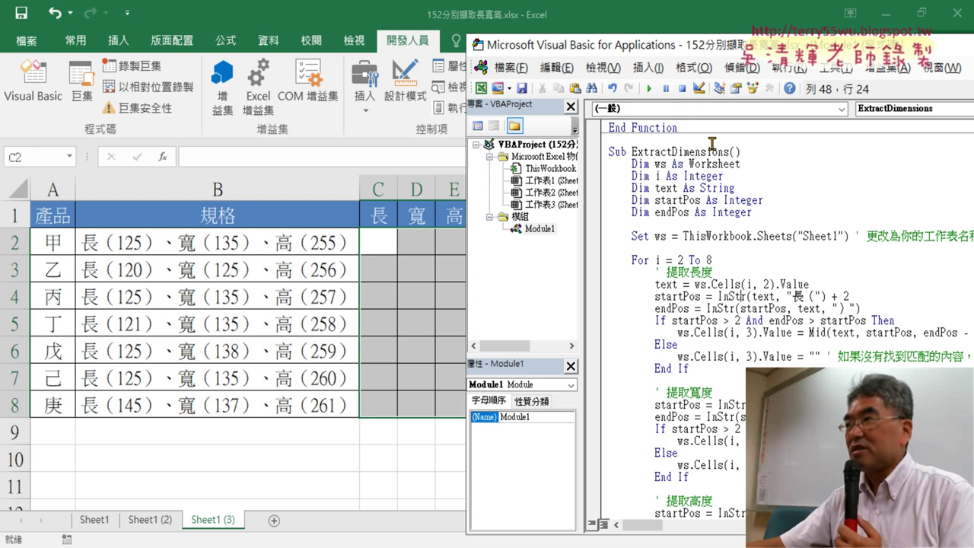
- Annotate how Set ws = ThisWorkbook.Sheets("Sheet1") points to the Sheet1 worksheet, then erase the ink
left_click_drag(704, 49, 657, 46)
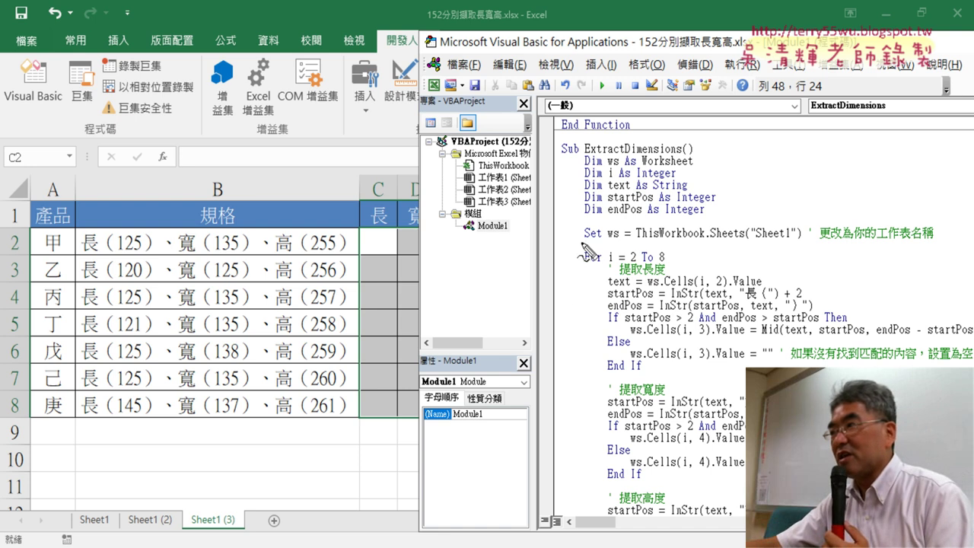
mouse_move(567, 250)
left_mouse_down()
mouse_move(566, 219)
mouse_move(633, 217)
mouse_move(897, 220)
mouse_move(950, 228)
mouse_move(950, 255)
mouse_move(831, 253)
mouse_move(952, 253)
left_mouse_up()
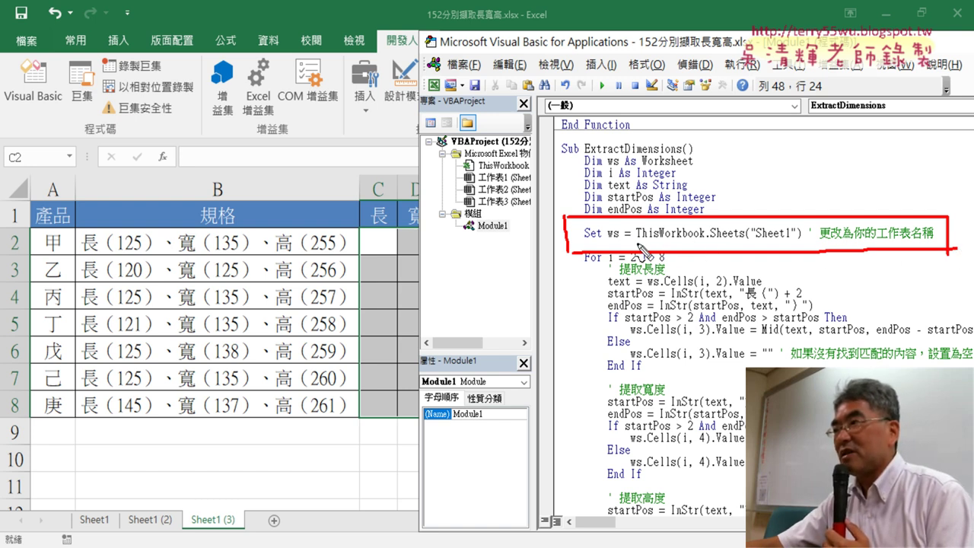
left_click_drag(637, 244, 704, 243)
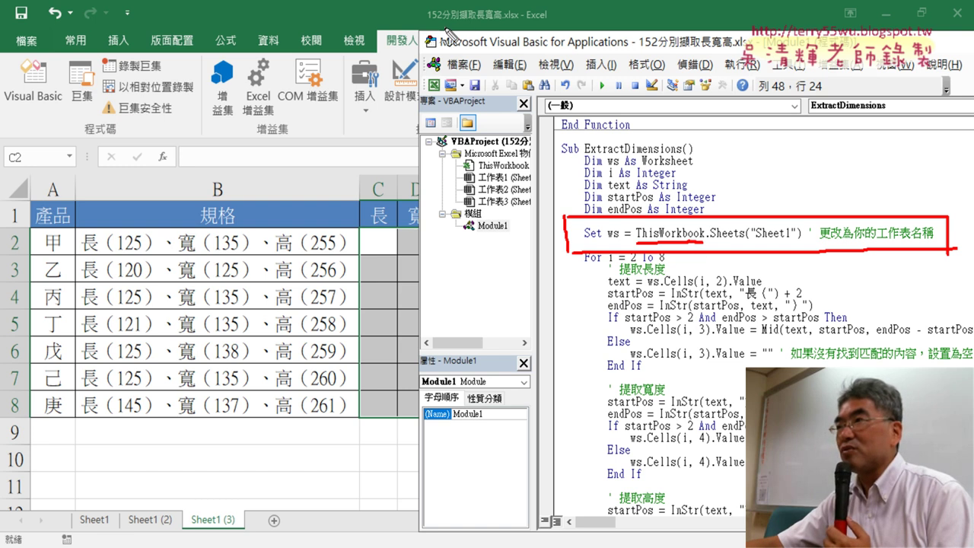
left_click_drag(427, 22, 495, 22)
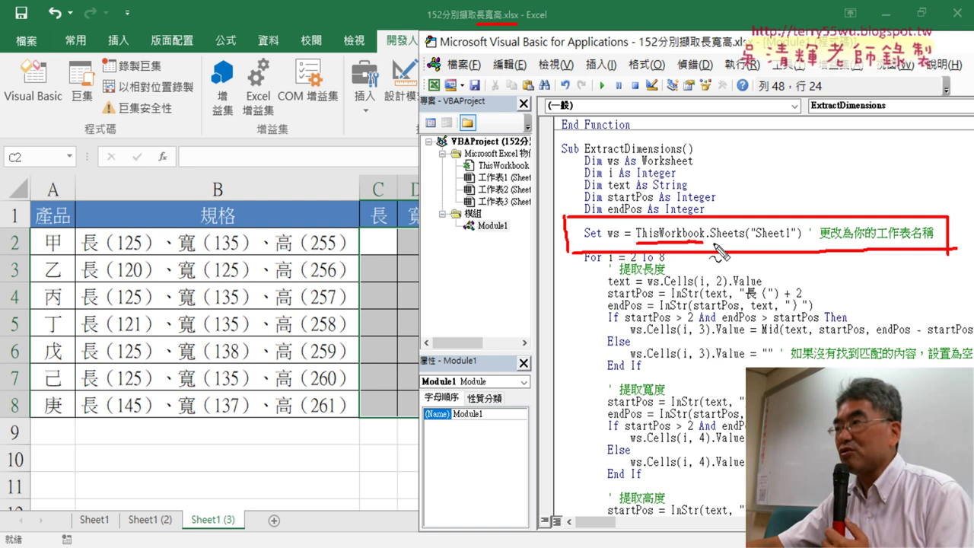
left_click_drag(709, 244, 752, 245)
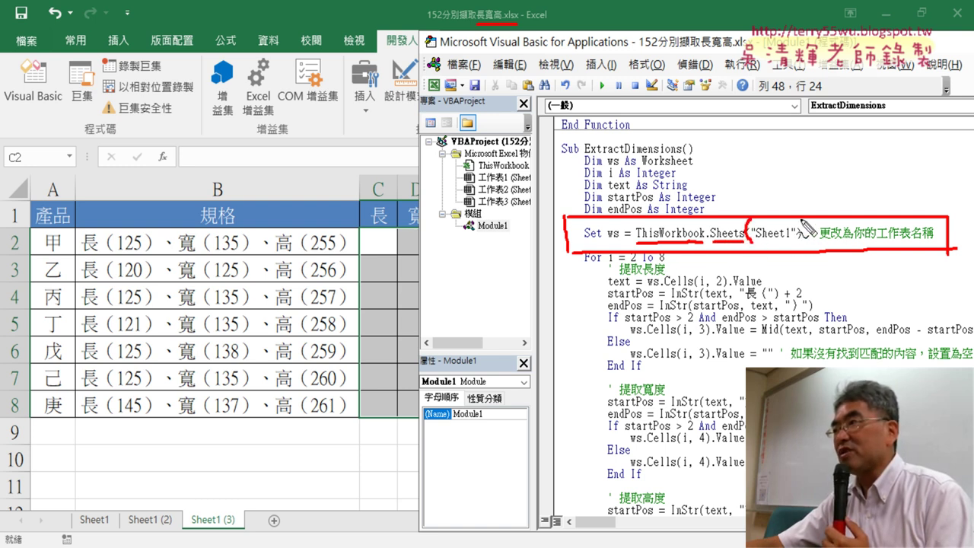
left_click_drag(797, 219, 799, 244)
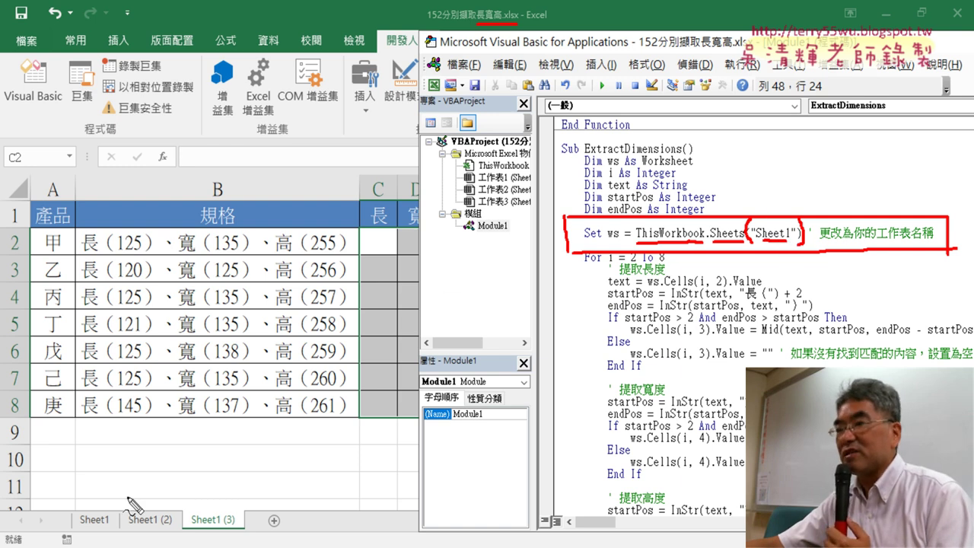
left_click_drag(80, 525, 113, 526)
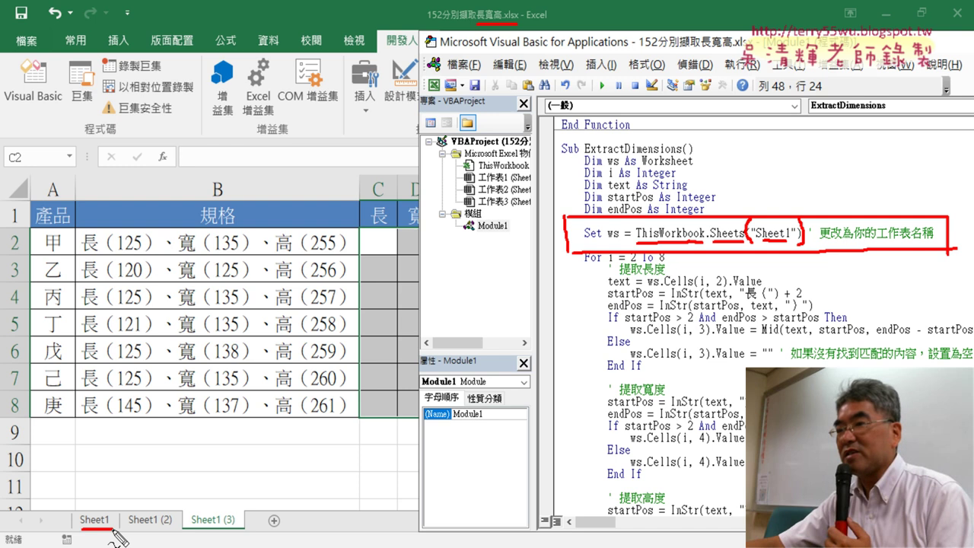
mouse_move(776, 202)
left_mouse_down()
mouse_move(287, 149)
mouse_move(77, 492)
left_mouse_up()
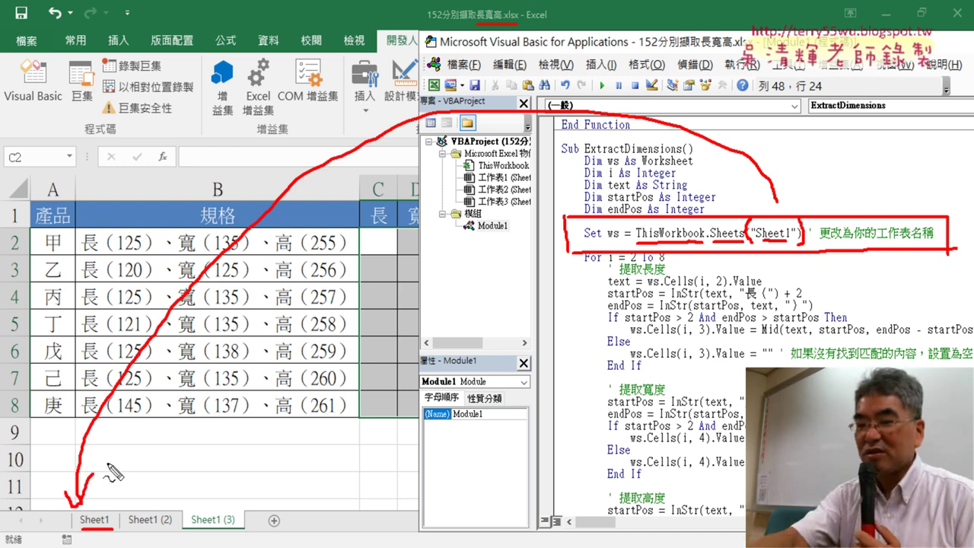
key("Escape")
- On Sheet1, clear C2:E8 and rerun ExtractDimensions to refill it, then return to Sheet1 (3)
left_click(96, 520)
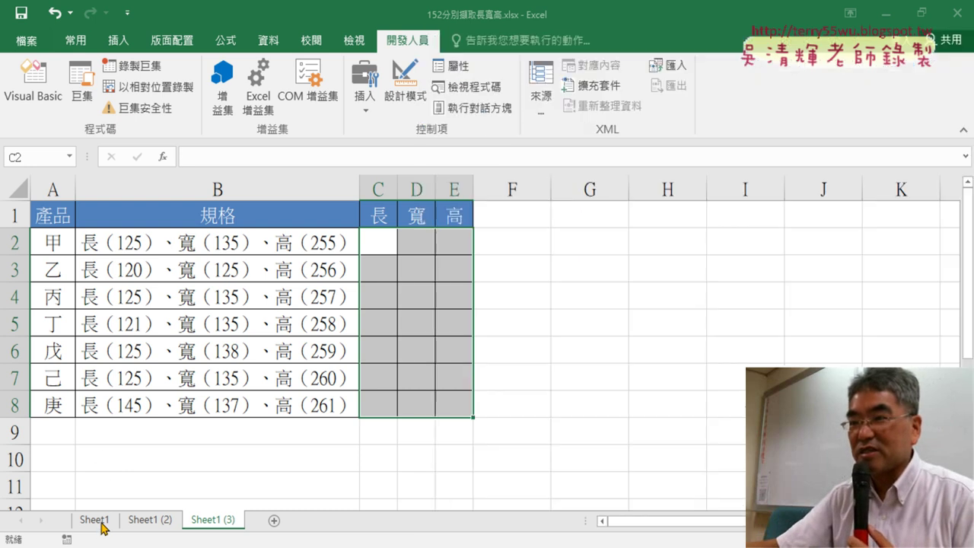
left_click_drag(378, 245, 449, 403)
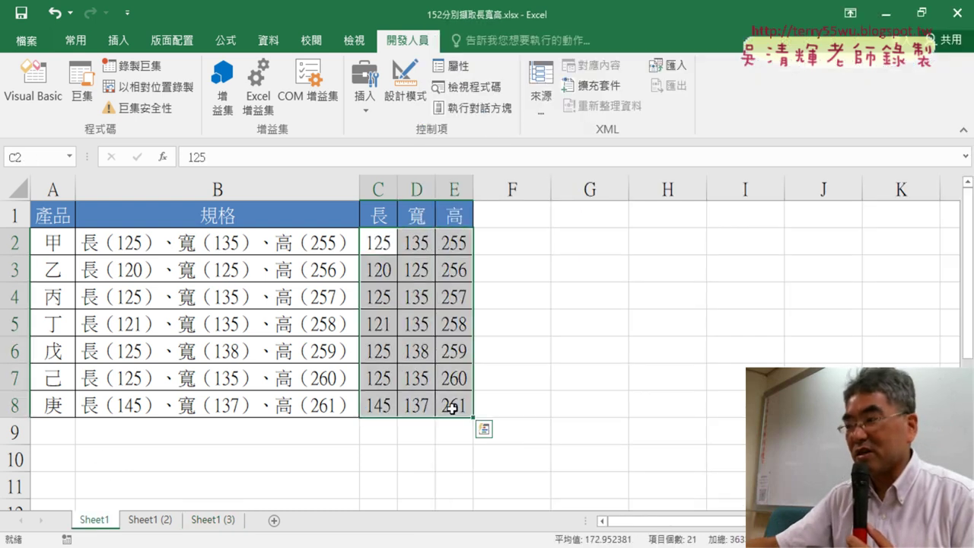
key("Delete")
left_click(33, 85)
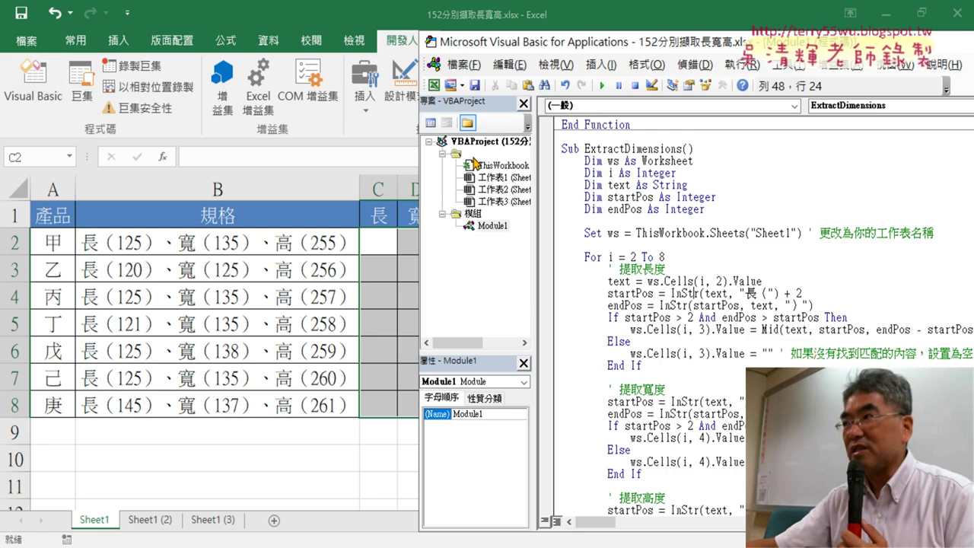
left_click(602, 86)
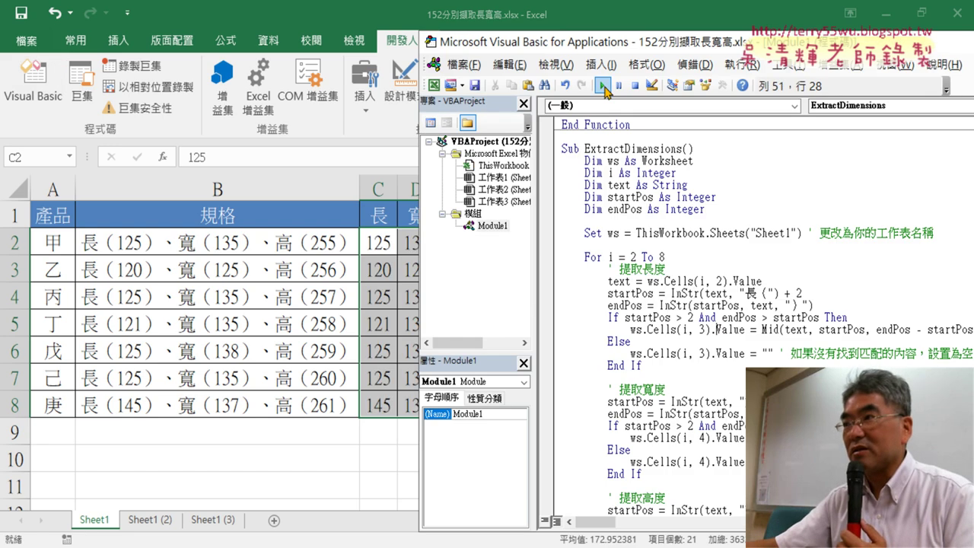
left_click_drag(618, 52, 712, 51)
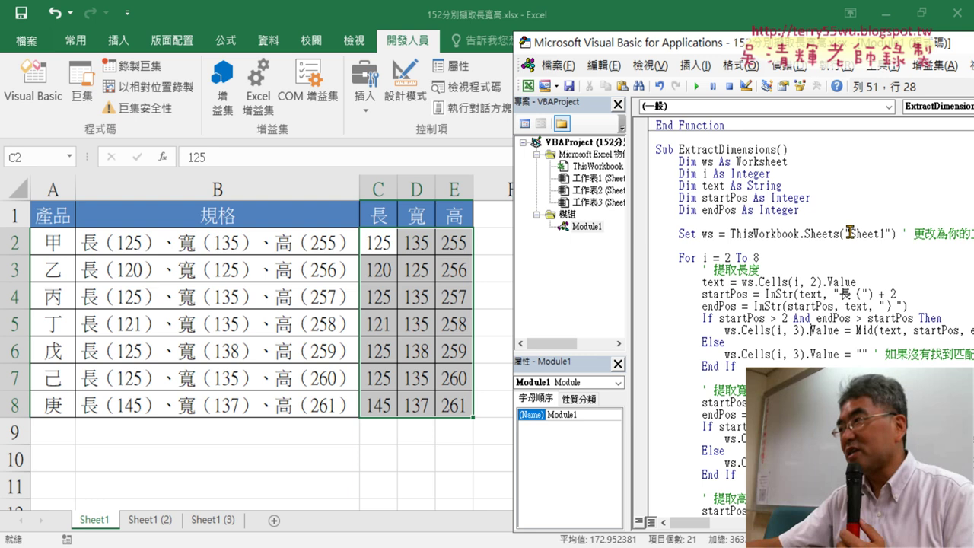
left_click_drag(851, 234, 876, 233)
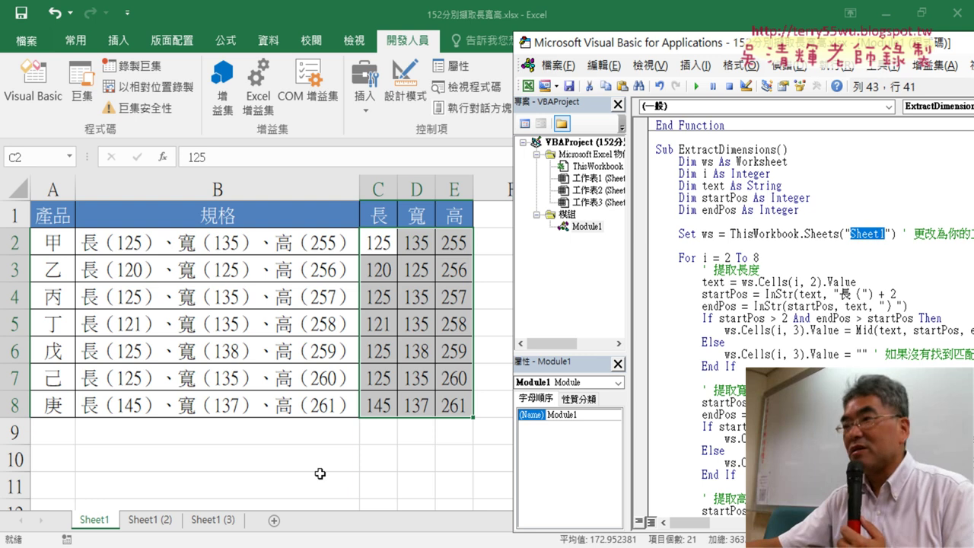
left_click(211, 522)
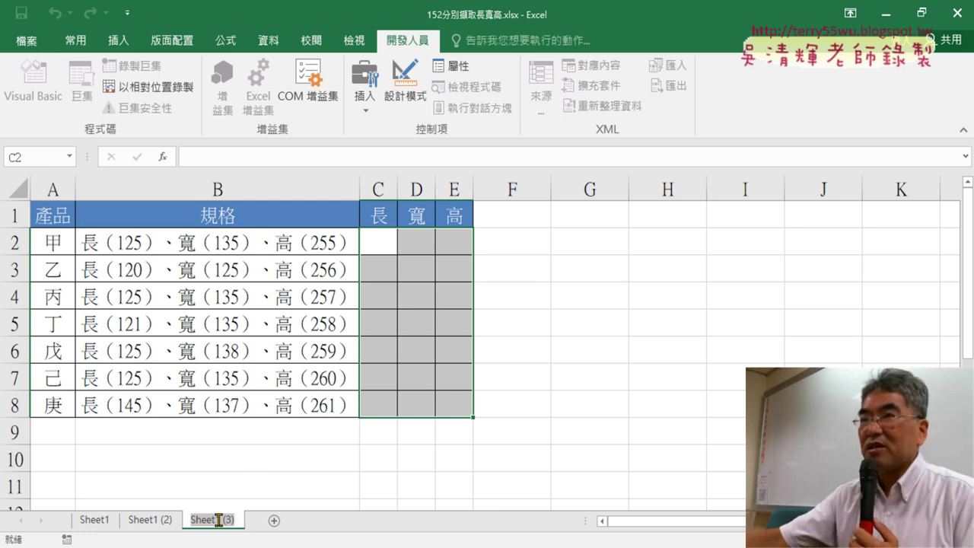
- Change the code's sheet reference to "Sheet1 (3)" and run ExtractDimensions to fill C2:E8
left_click(206, 489)
left_click(34, 85)
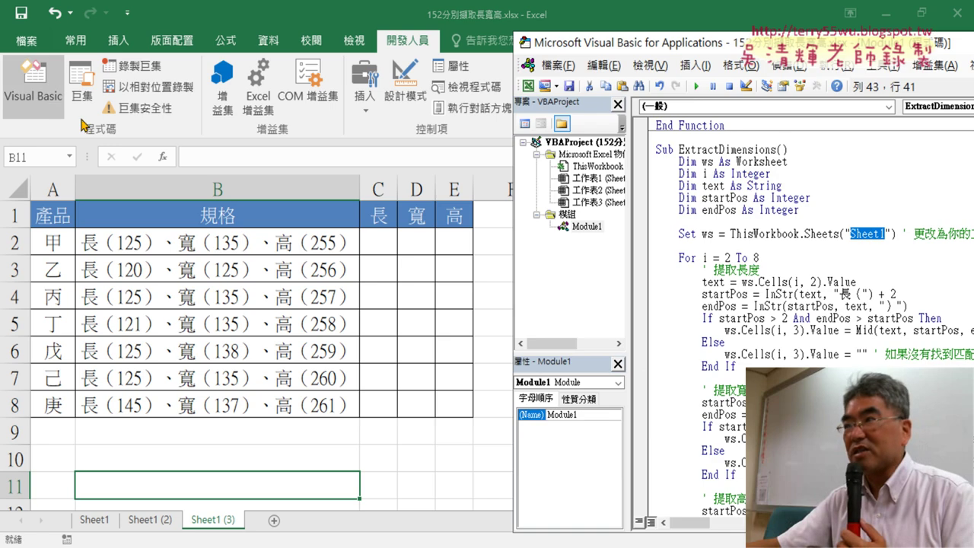
key("Right")
type("(3)")
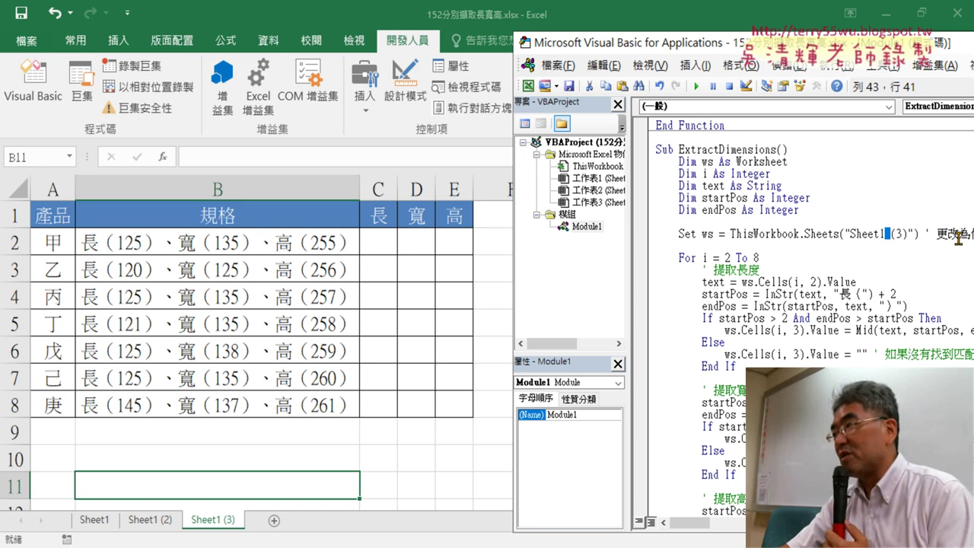
key("Delete")
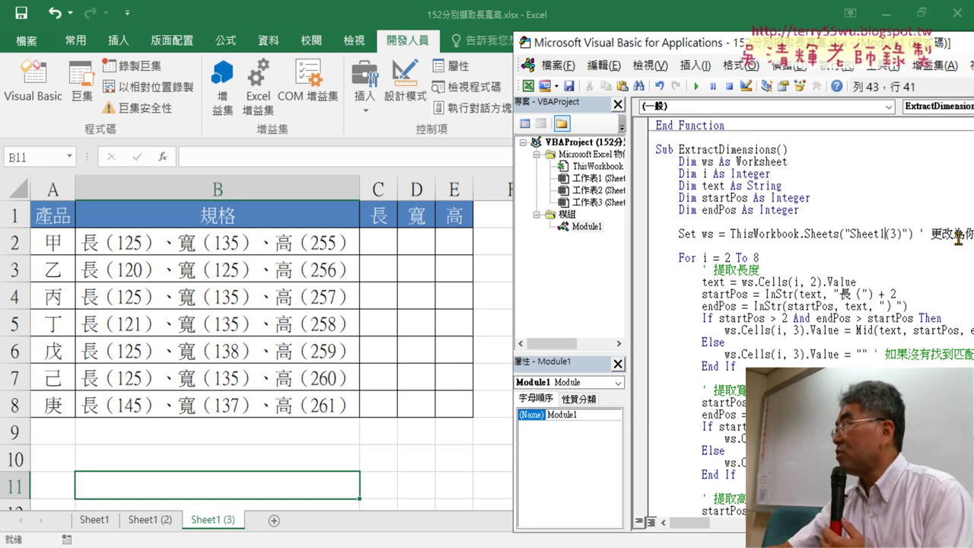
key("ctrl+z")
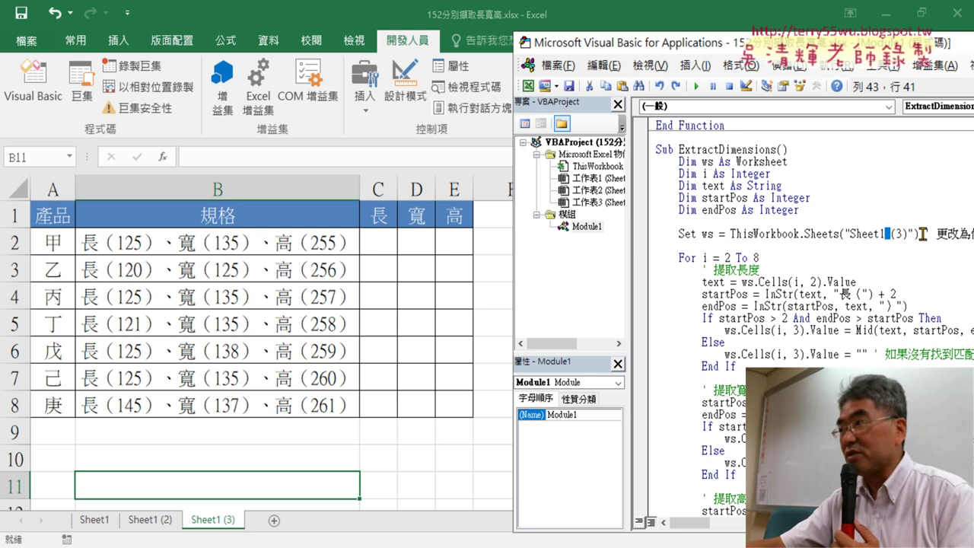
left_click_drag(911, 235, 849, 234)
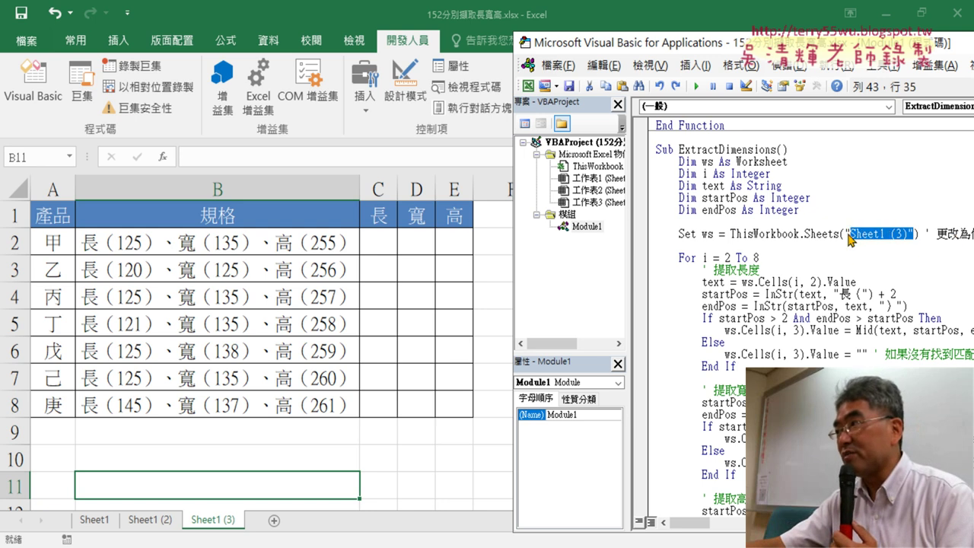
left_click(802, 241)
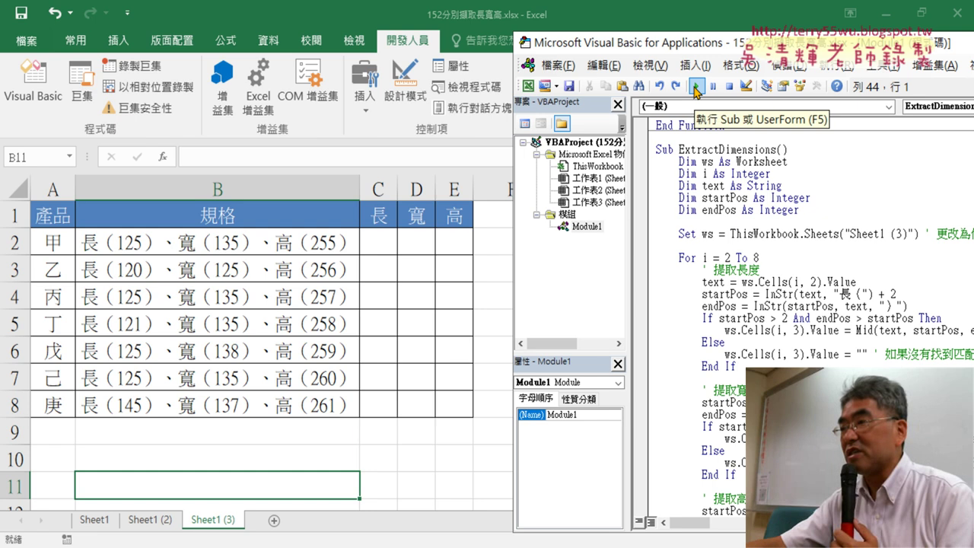
left_click(695, 86)
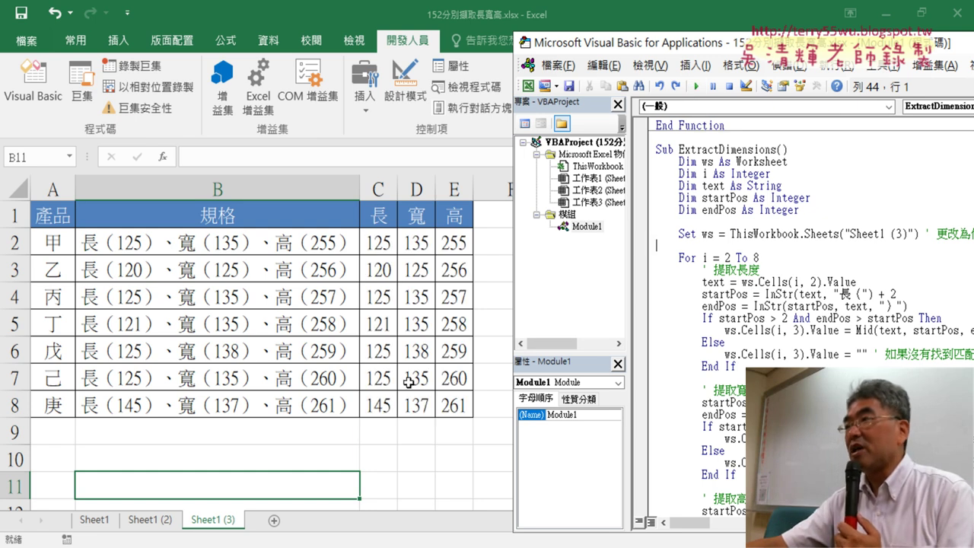
left_click_drag(907, 233, 845, 233)
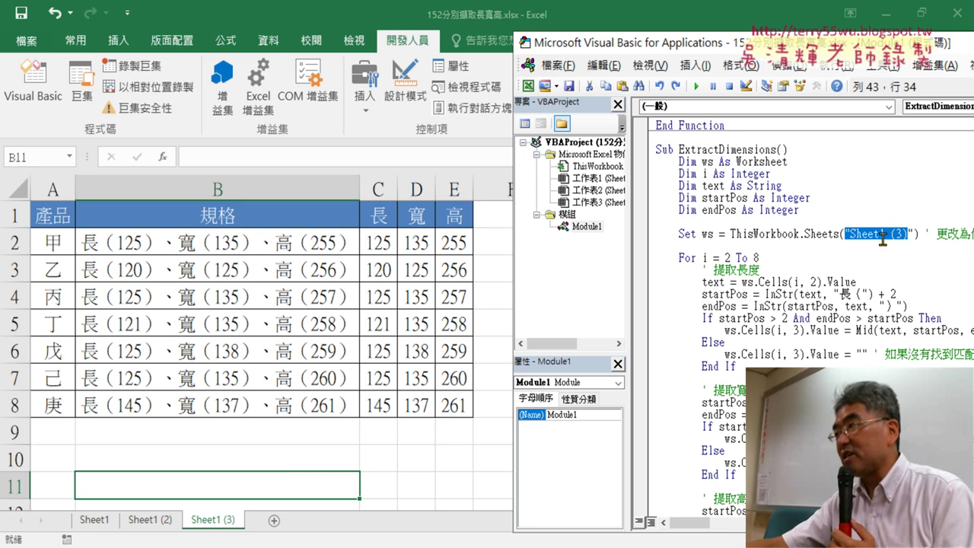
- Remove the space from "Sheet1 (3)" in the Sheets reference, run the macro, and choose Debug on error 9
left_click(646, 235)
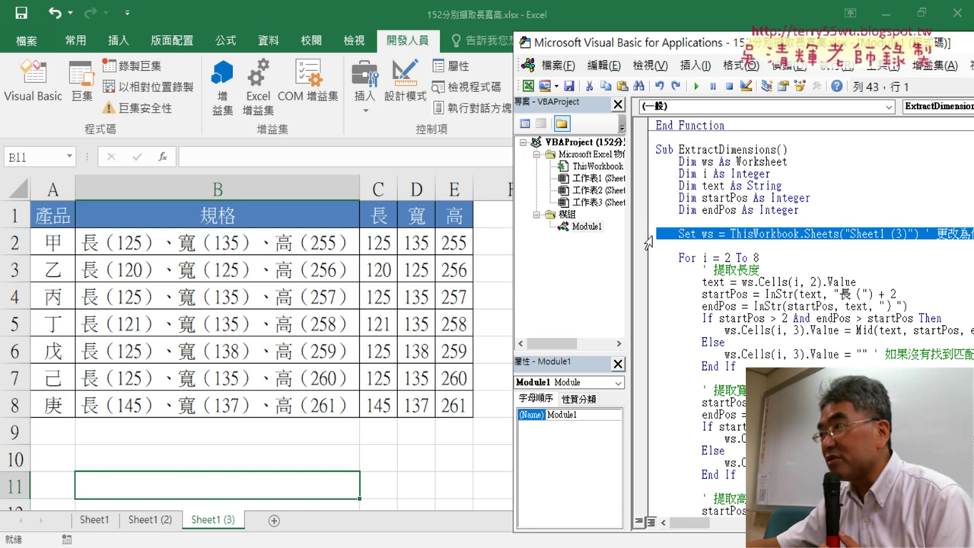
left_click_drag(718, 42, 634, 47)
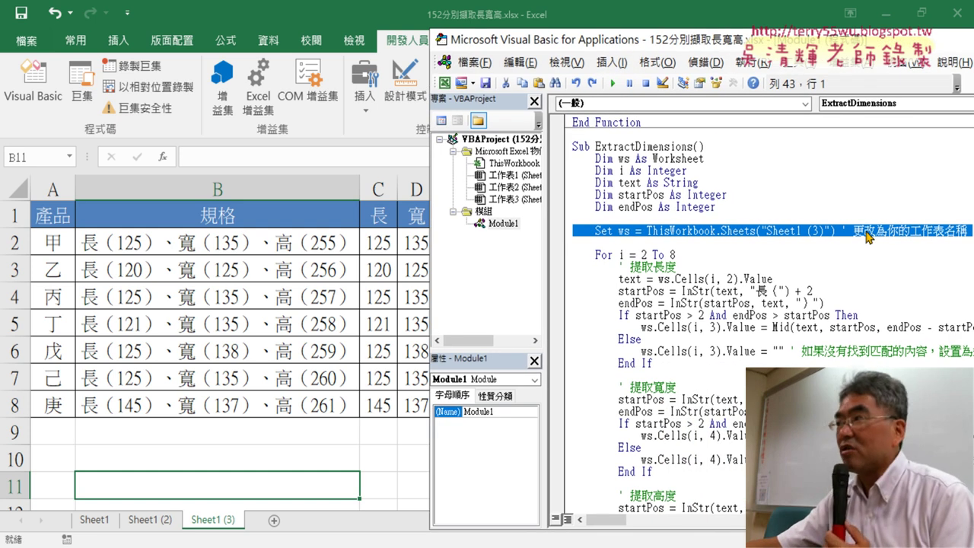
left_click(820, 230)
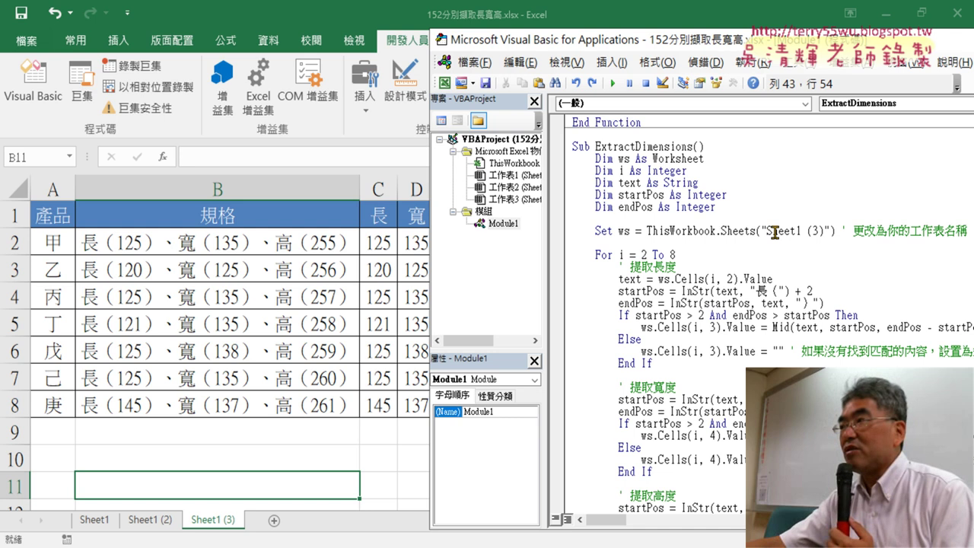
left_click_drag(762, 230, 813, 230)
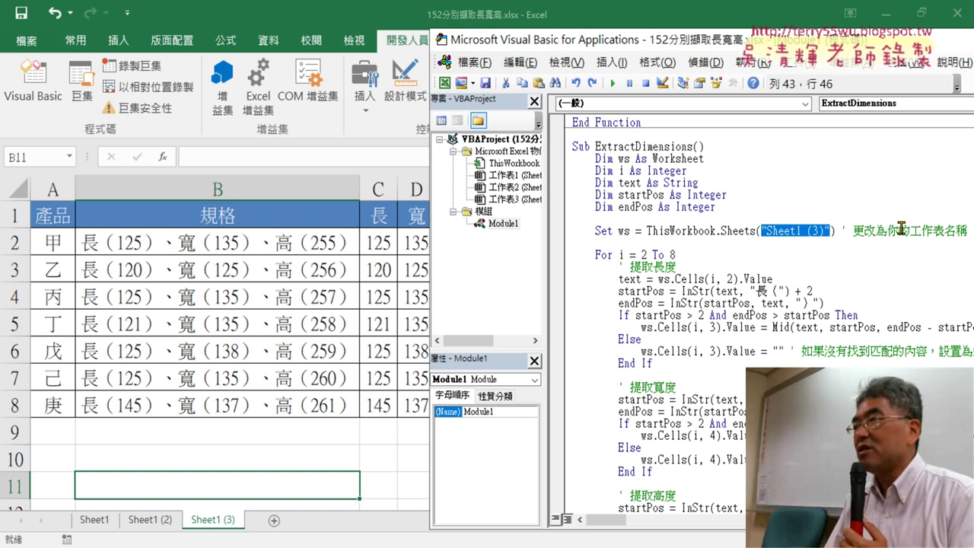
left_click(806, 231)
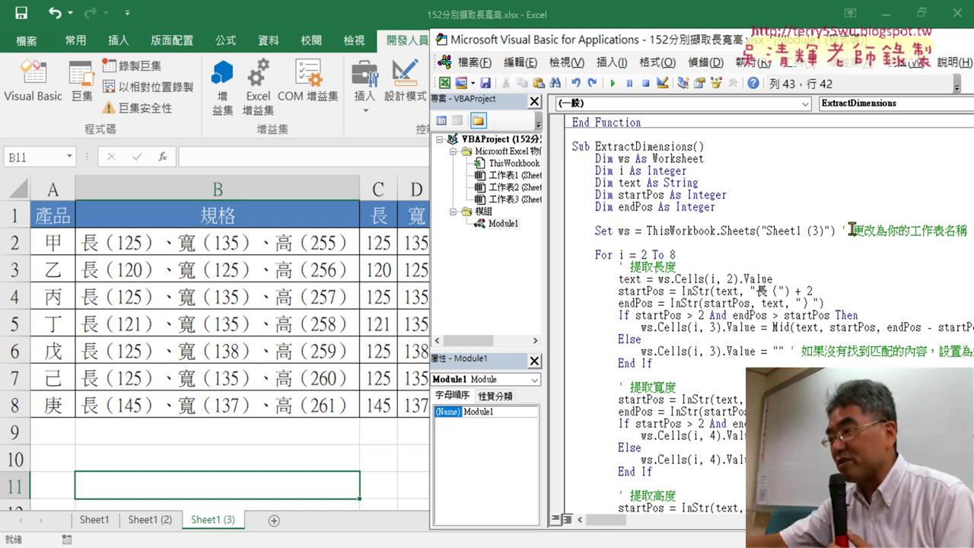
key("BackSpace")
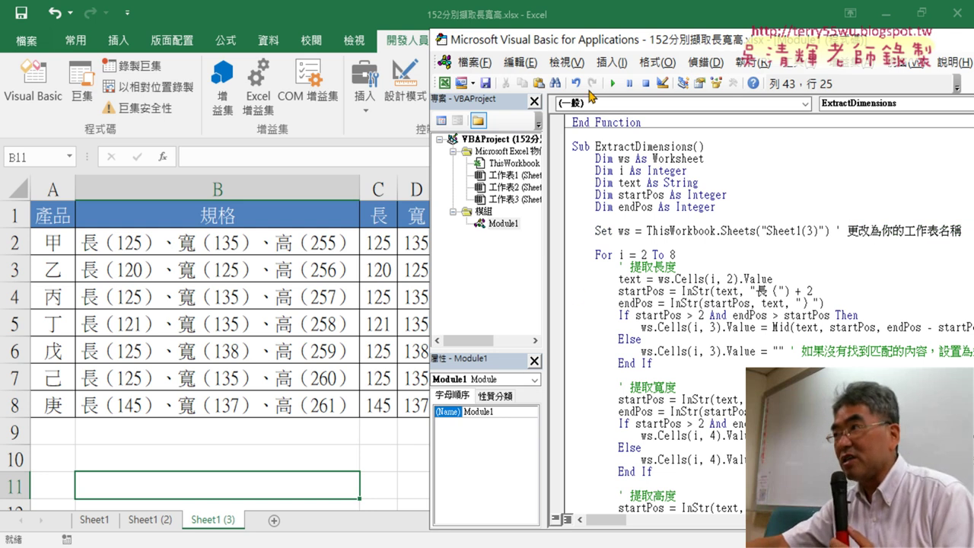
left_click(612, 83)
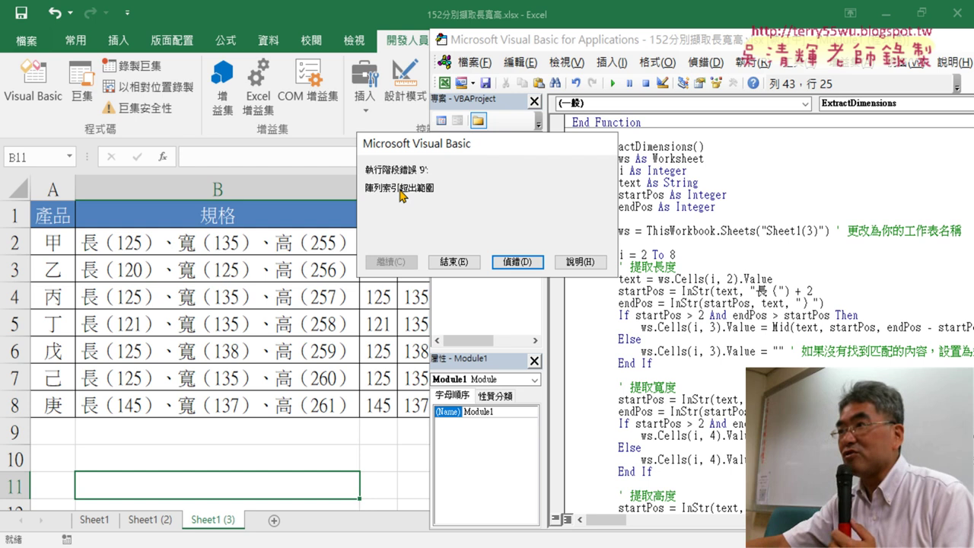
left_click(507, 262)
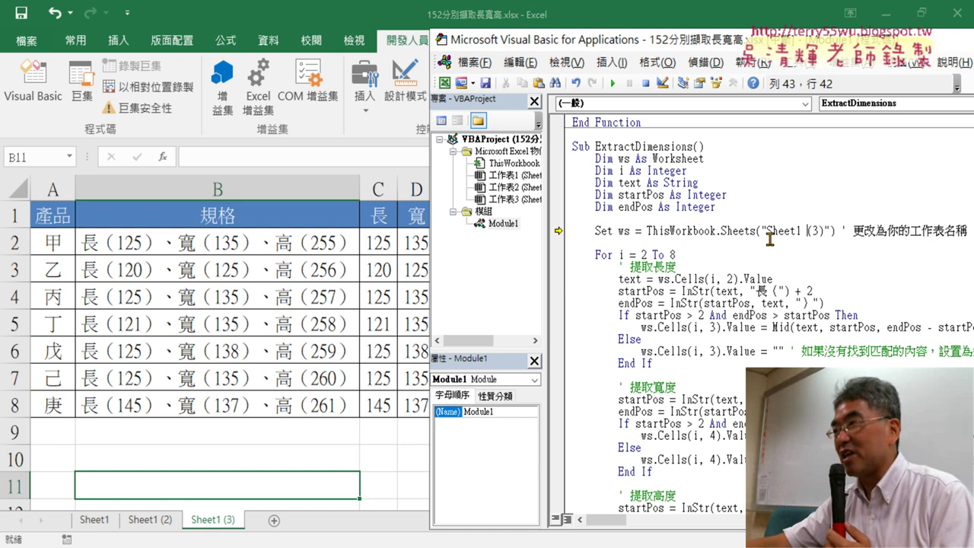
- Replace "Sheet1 (3)" with the index 3 inside Sheets()
left_click_drag(759, 231, 828, 231)
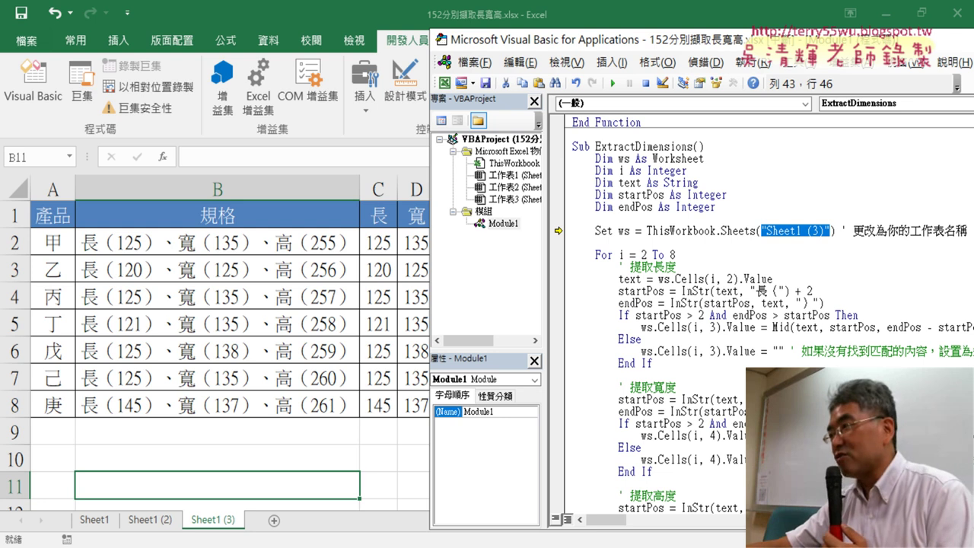
key("Delete")
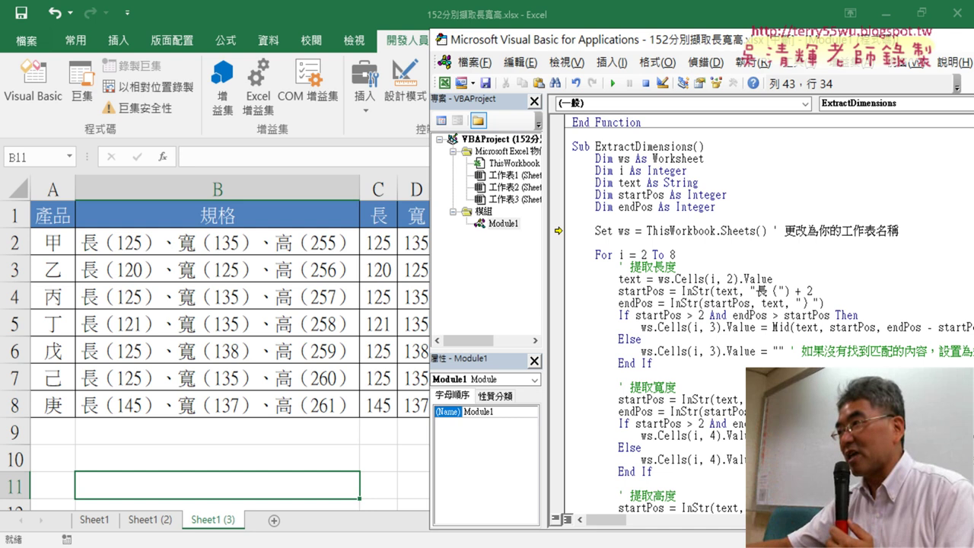
type("3")
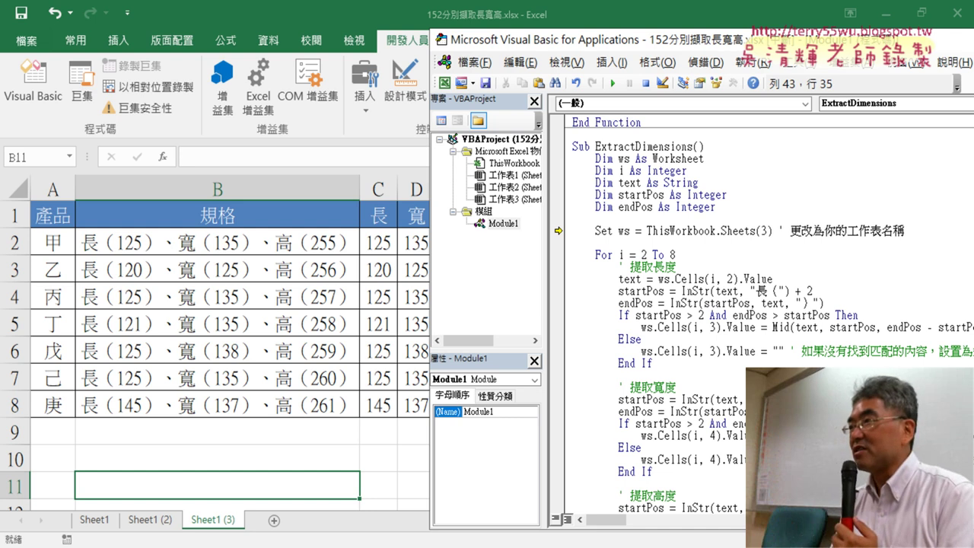
- Clear C2:E8 on the worksheet and resume the macro to refill the dimensions
left_click(370, 280)
left_click_drag(379, 242, 462, 407)
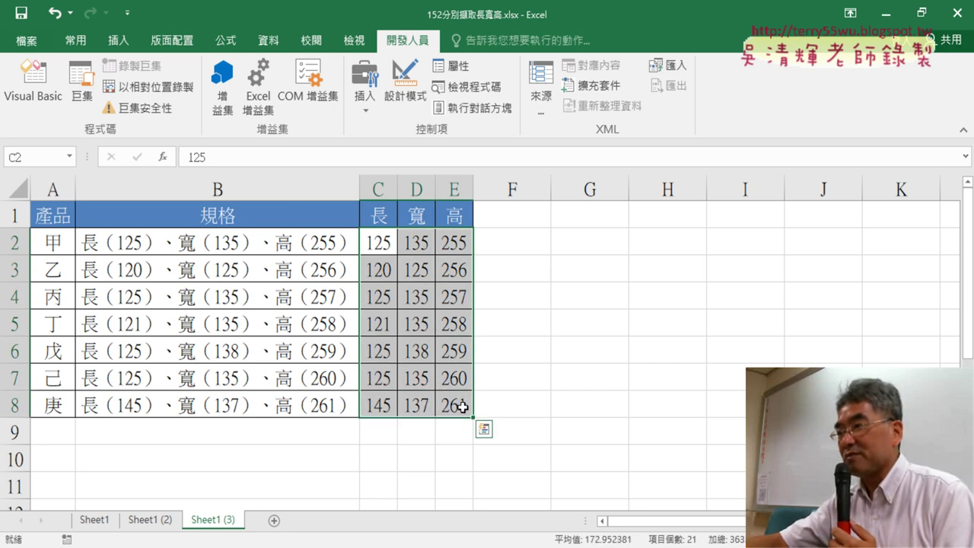
key("Delete")
left_click(33, 85)
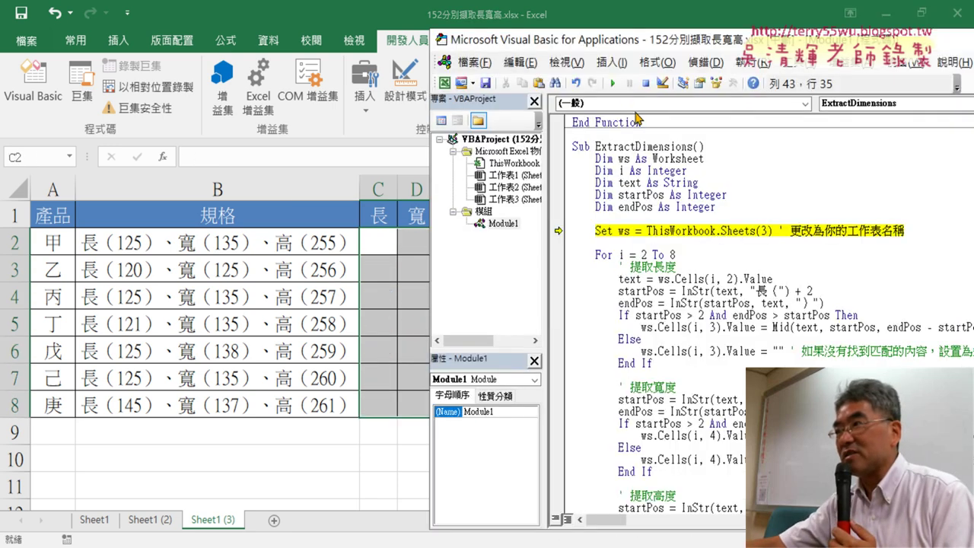
left_click(613, 83)
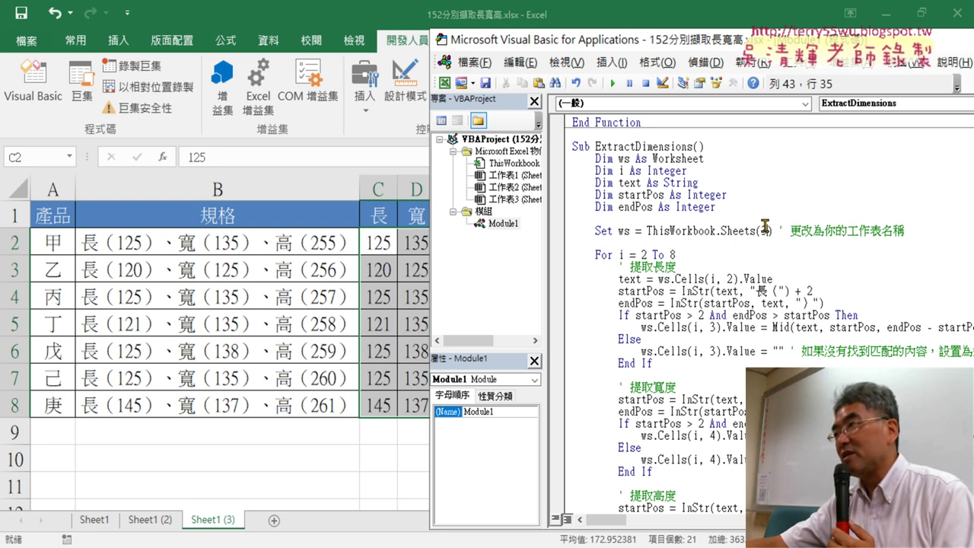
- Highlight the 3 in Sheets(3), then place the cursor below the end of the macro
double_click(768, 229)
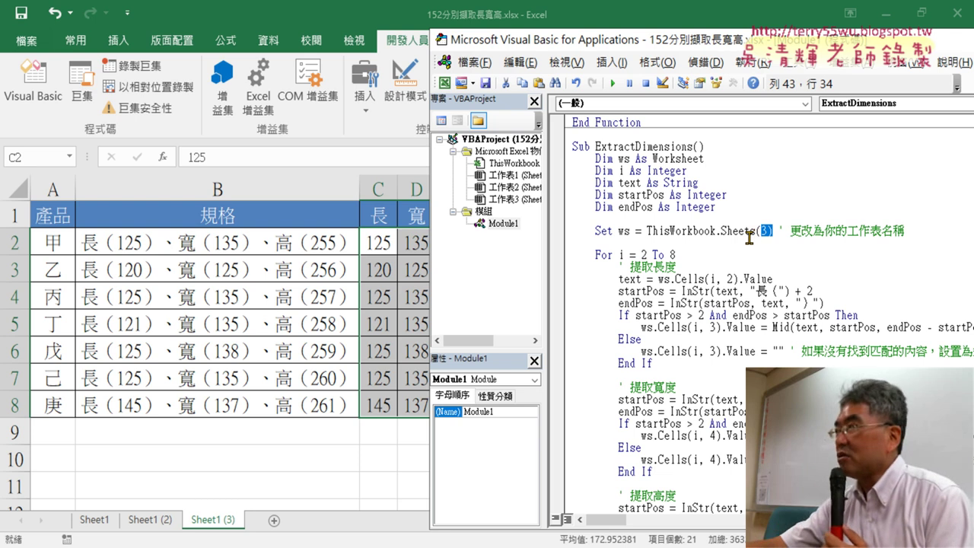
scroll(749, 238, "down", 2)
scroll(749, 237, "down", 2)
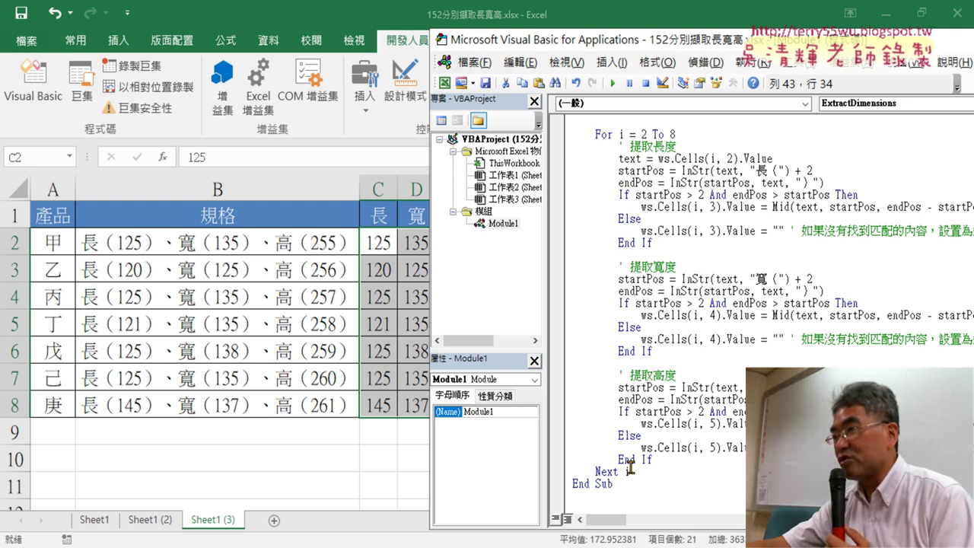
scroll(633, 420, "up", 1)
scroll(633, 420, "down", 1)
left_click(600, 497)
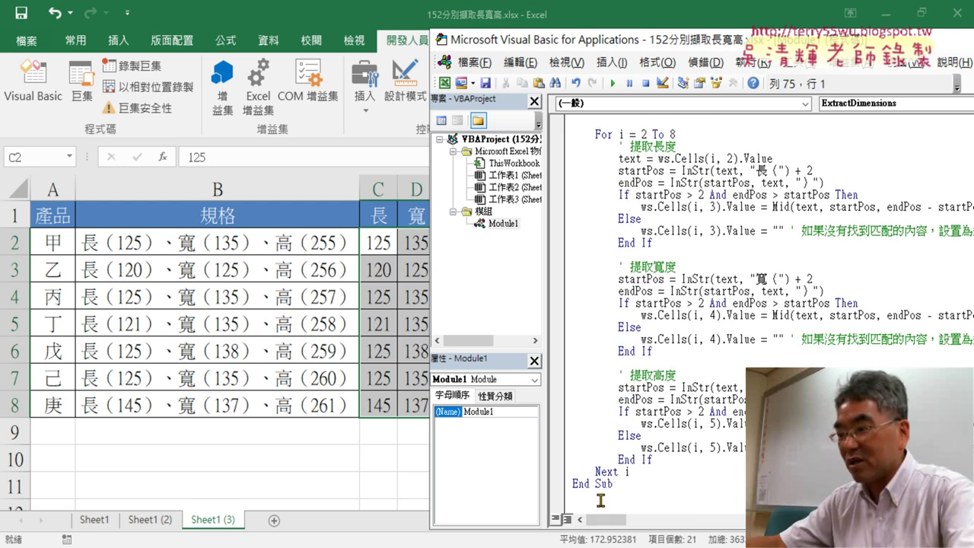
- Declare a new Sub 清除 on a line below the ExtractDimensions End Sub
key("Return")
type("ㄙ")
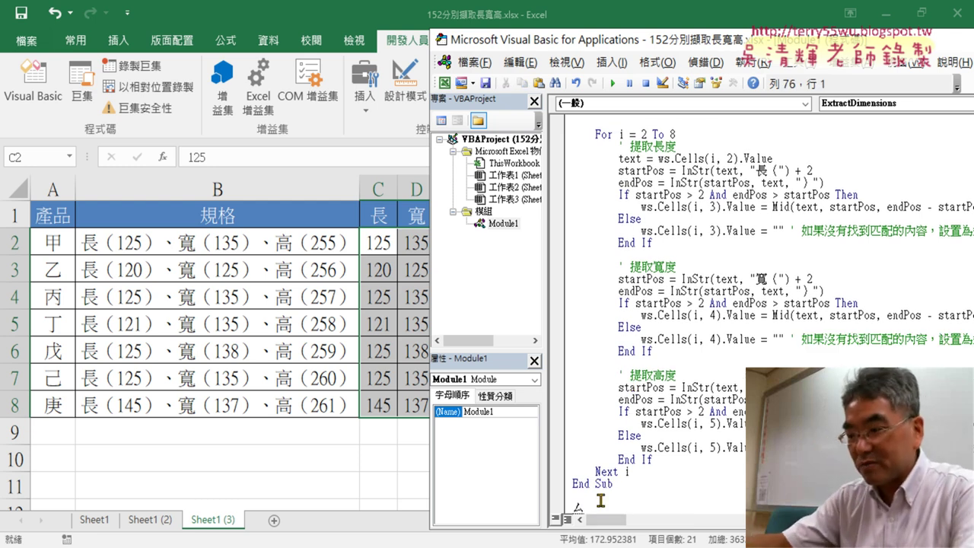
key("shift")
type("u")
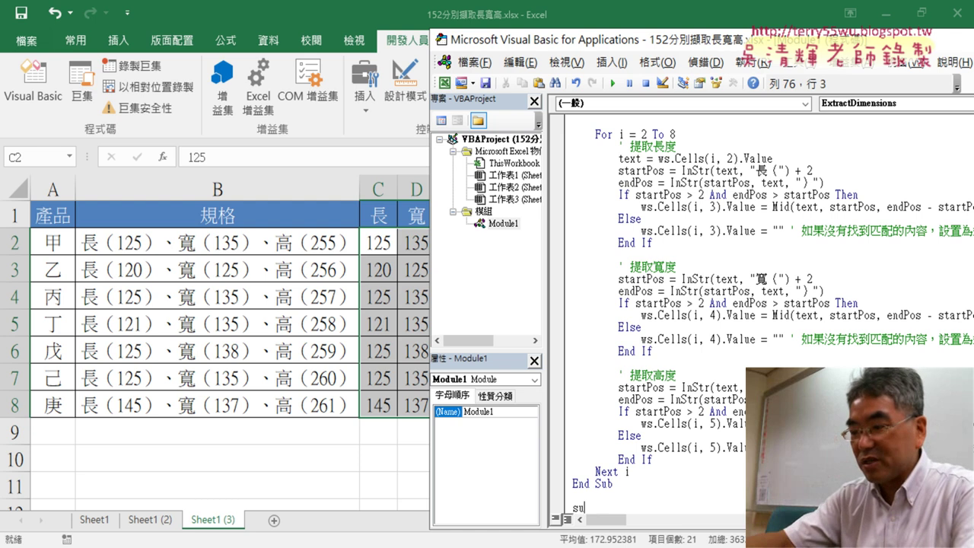
type("b 清除")
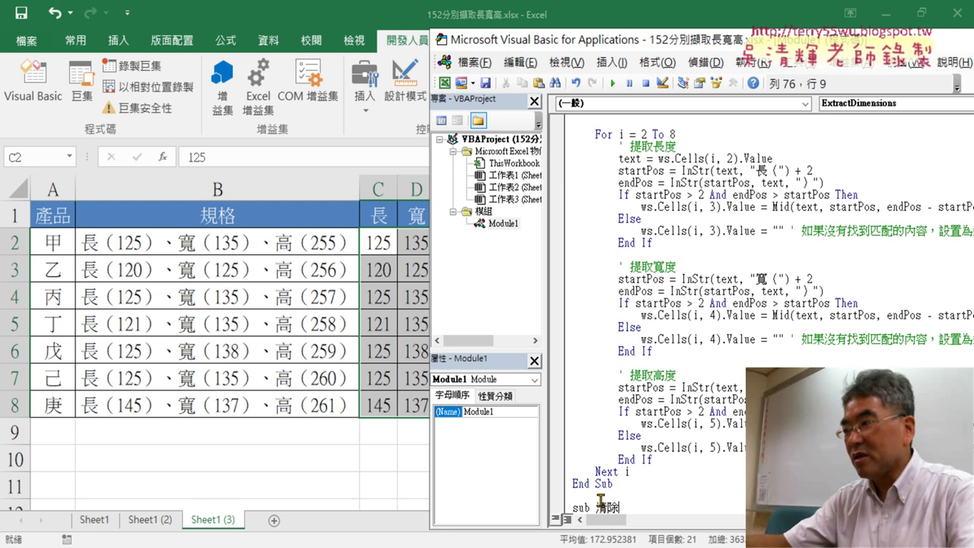
key("Return")
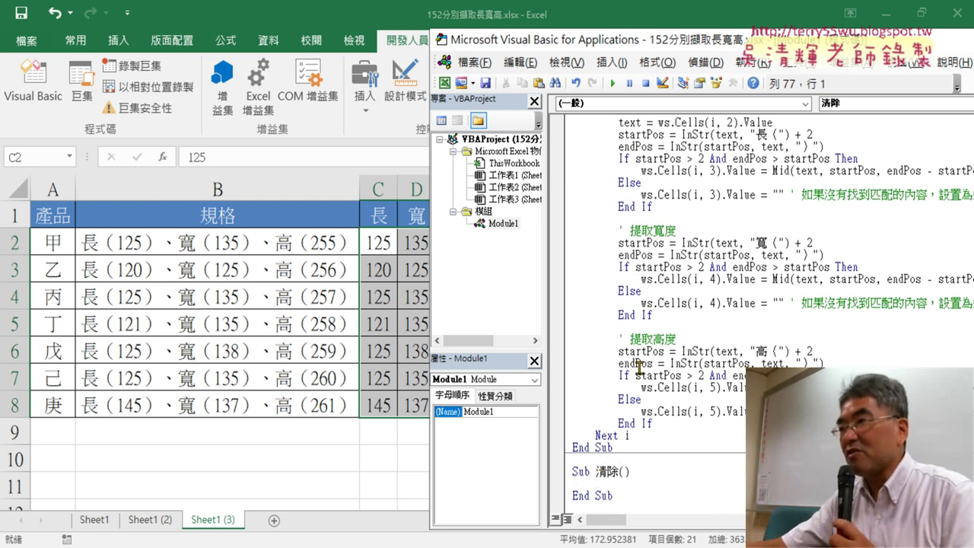
- Shift the VBA editor right to reveal column E and scroll through the module
left_click_drag(533, 39, 605, 40)
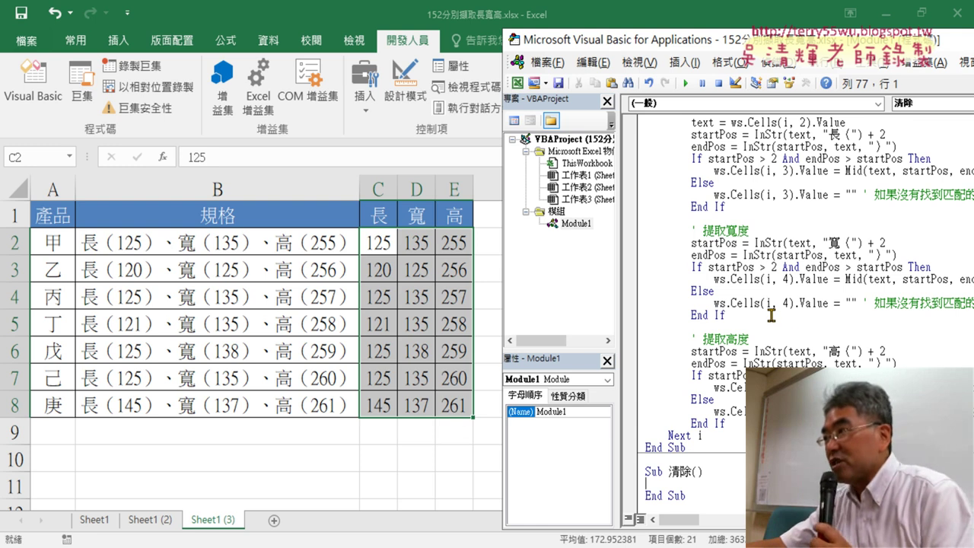
scroll(765, 284, "up", 1)
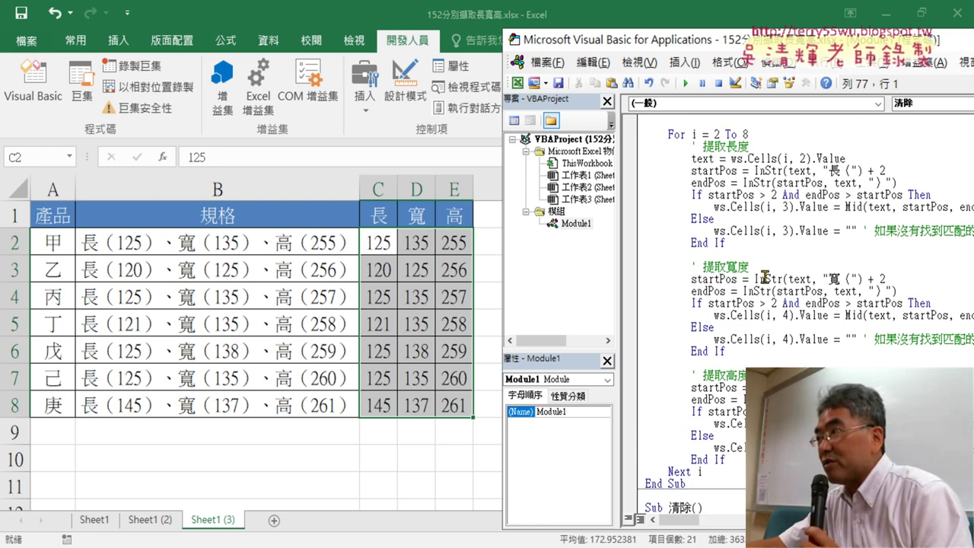
scroll(777, 197, "up", 2)
scroll(778, 198, "down", 1)
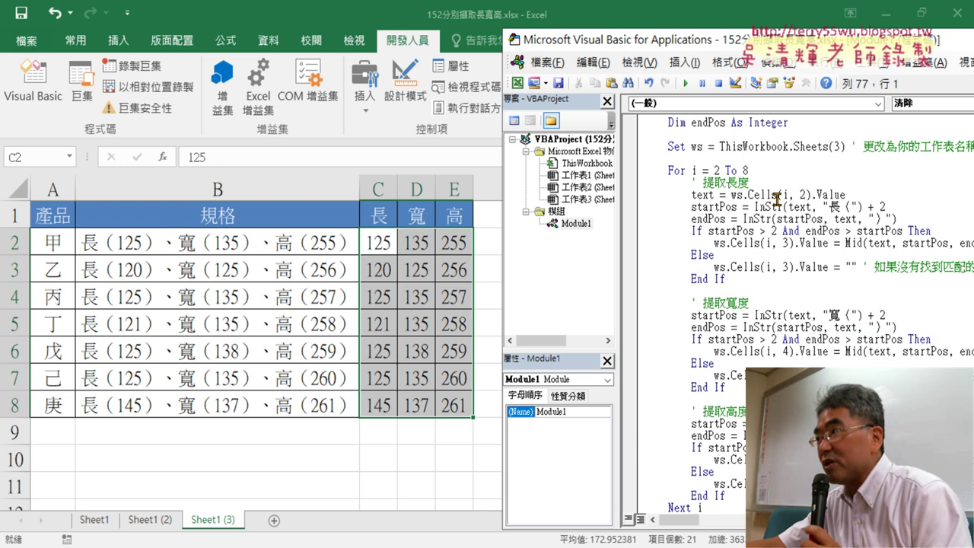
scroll(777, 205, "down", 1)
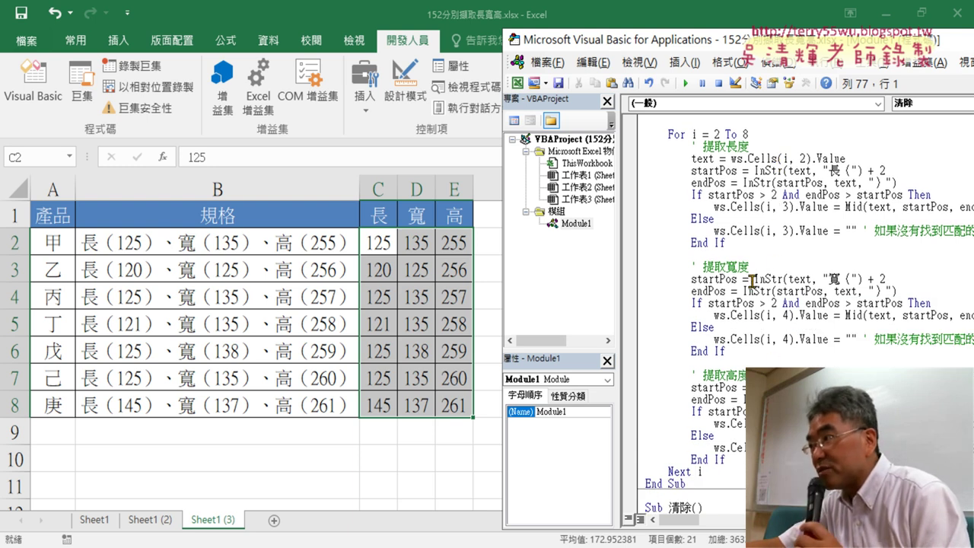
scroll(746, 342, "down", 1)
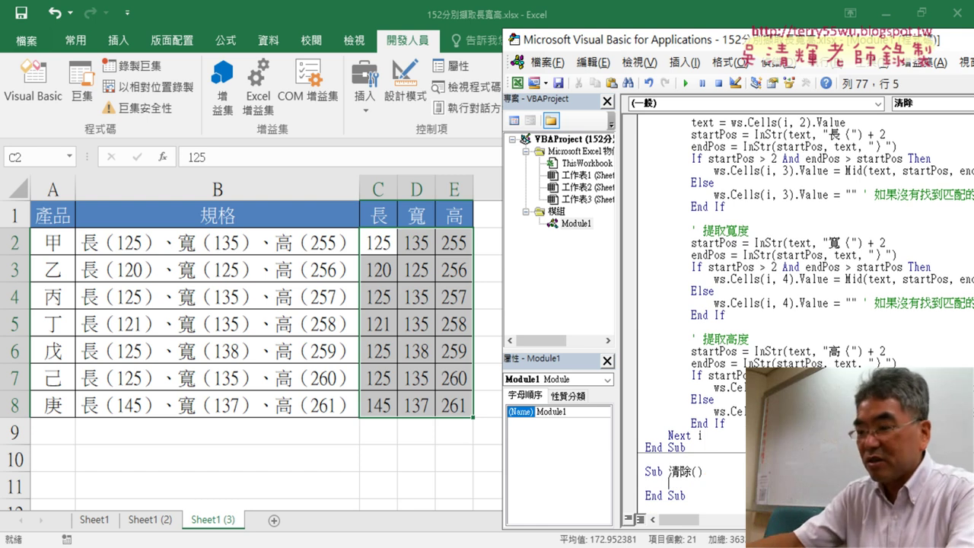
- Give 清除 a line that clears Range("C2:E8")
type("range")
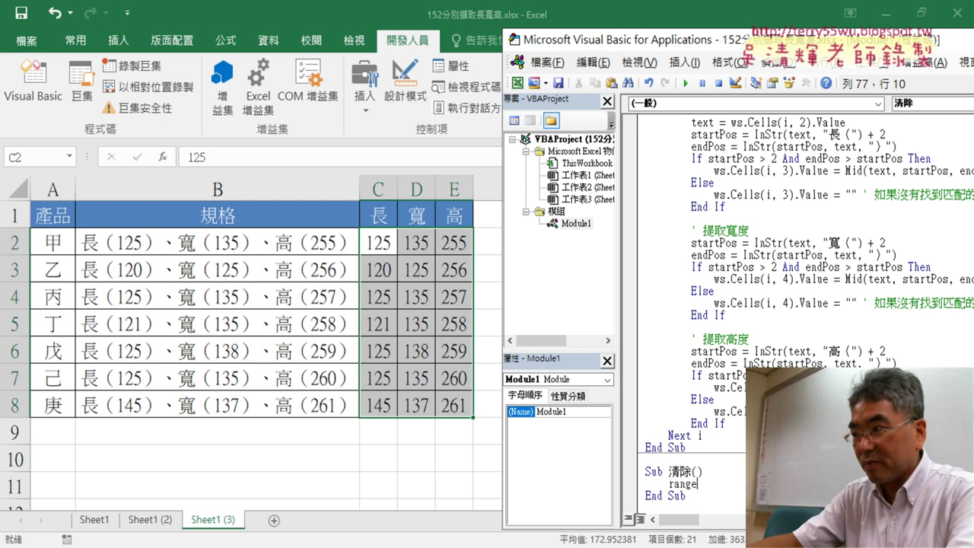
type("(")
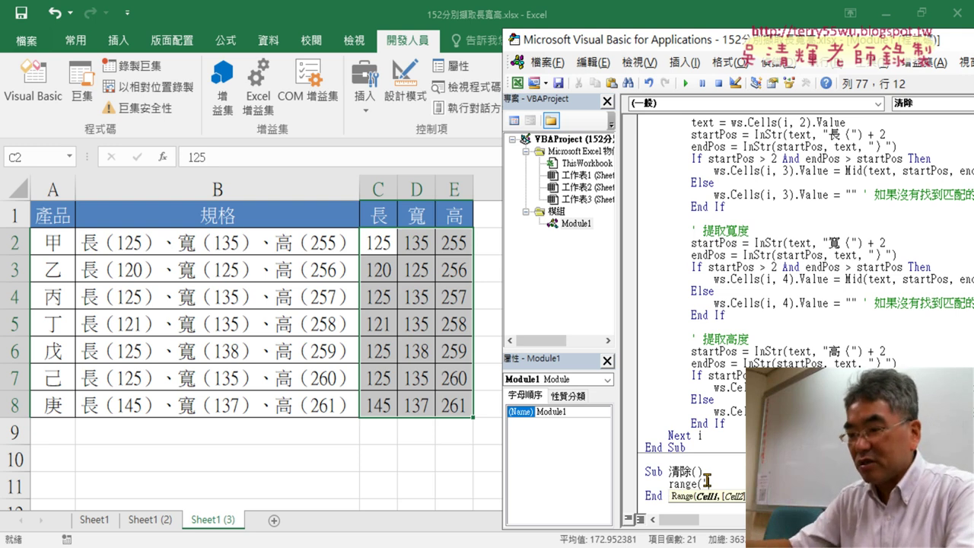
type("\"C2:")
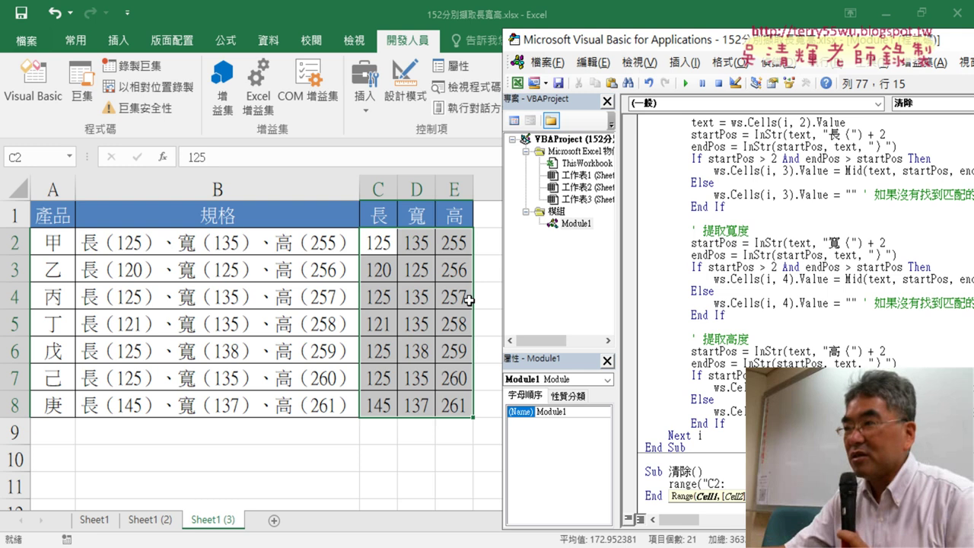
type("E")
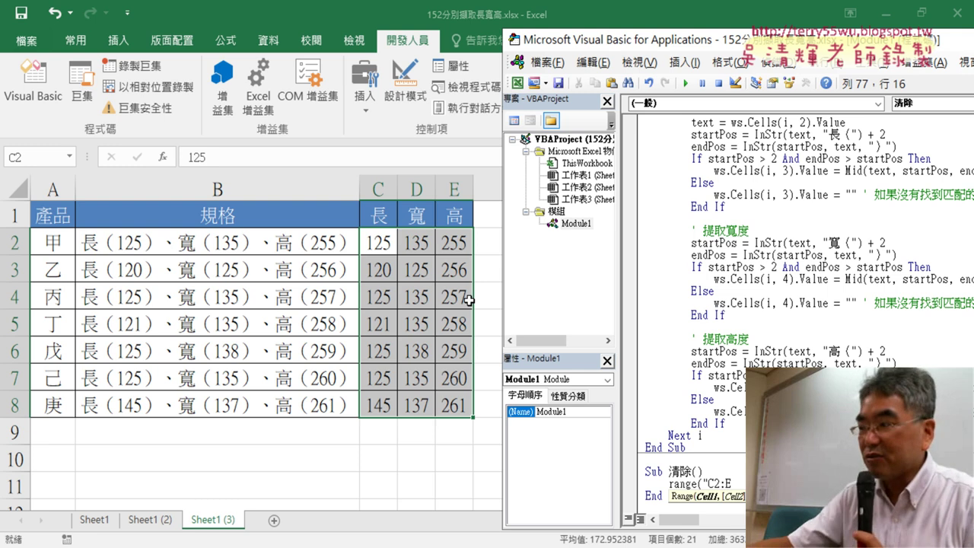
type("8\"")
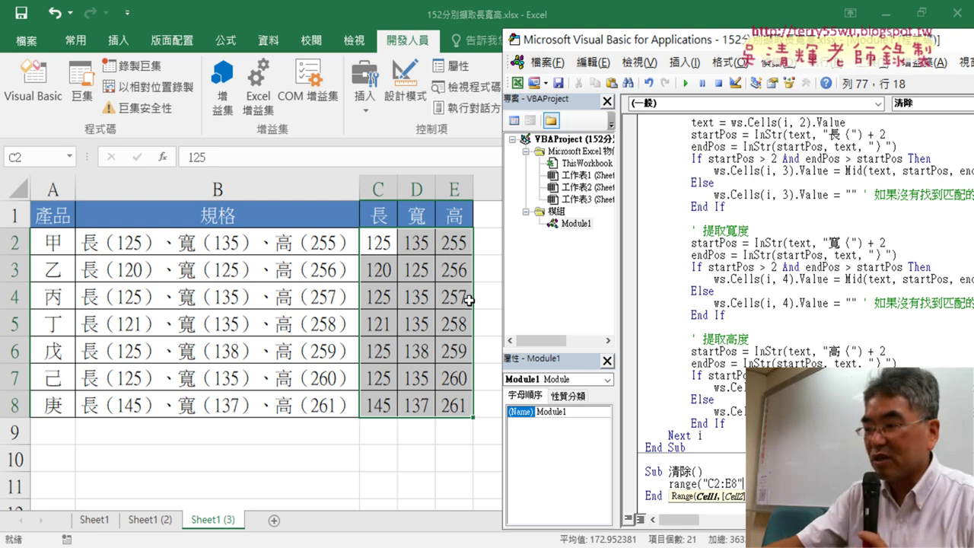
type(")")
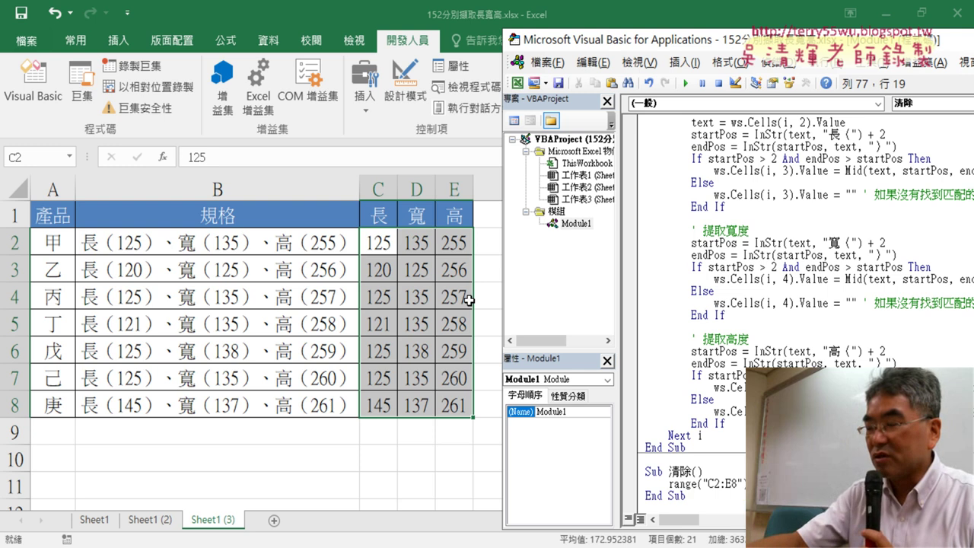
type(".c")
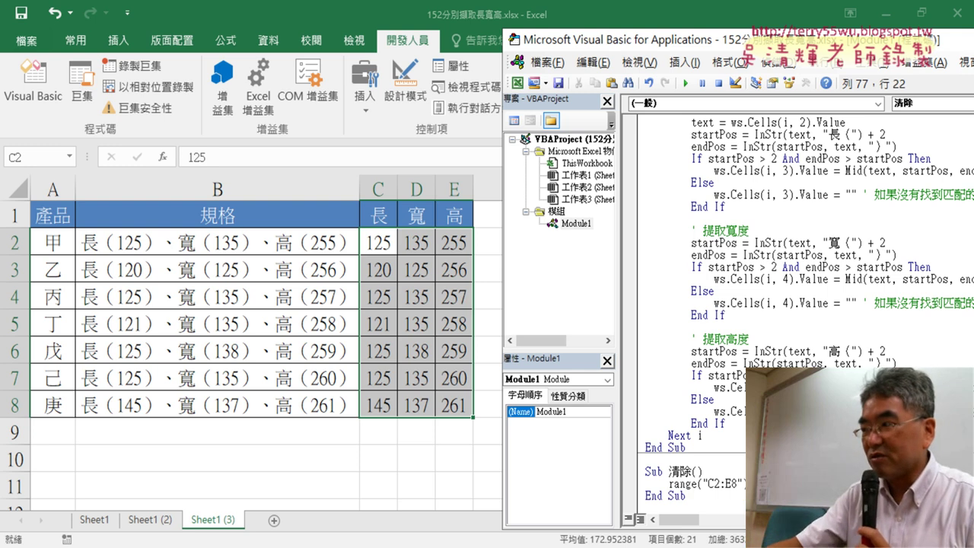
left_click(735, 468)
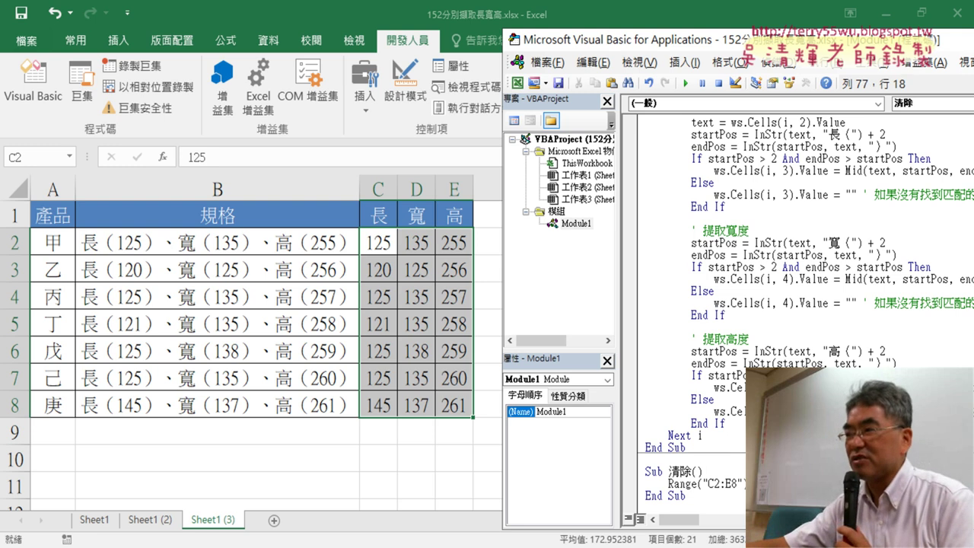
- Test-run 清除, then ExtractDimensions, then 清除 again, and return to the worksheet
left_click(686, 83)
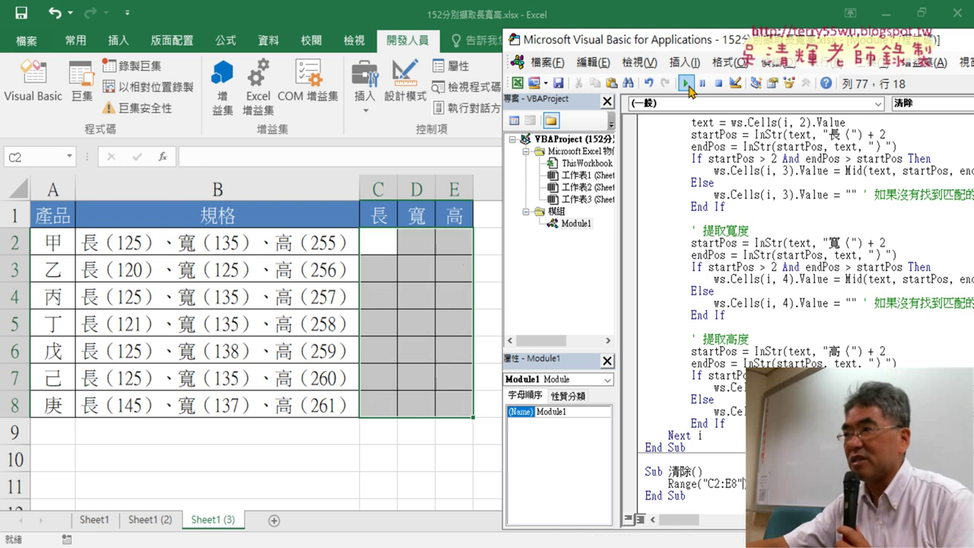
left_click(696, 291)
left_click(686, 83)
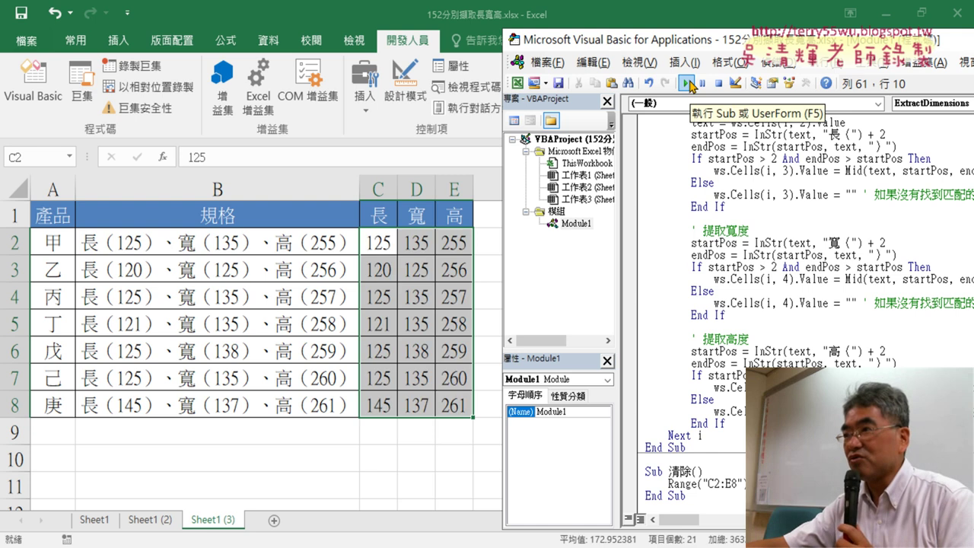
left_click(707, 483)
left_click(686, 83)
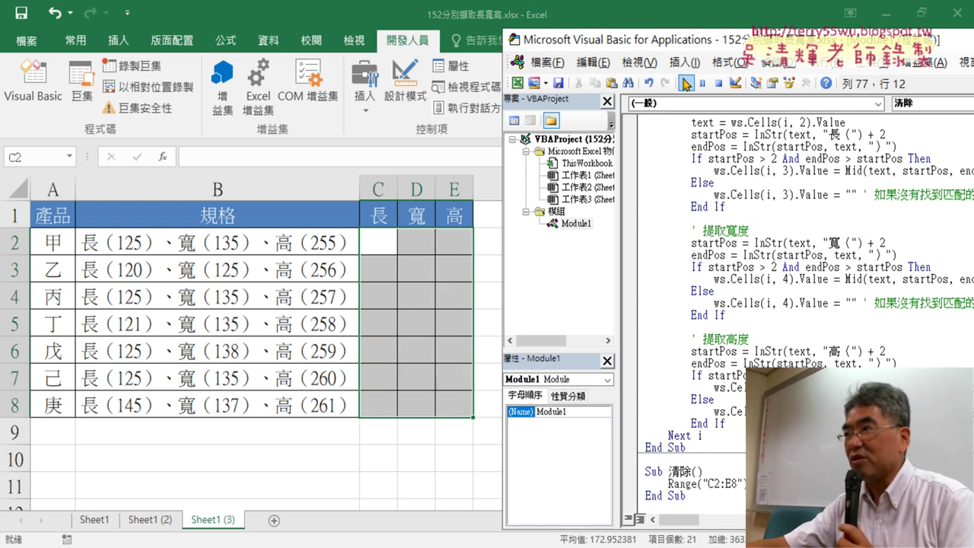
left_click(490, 267)
- Draw a form button over F2:G2 and assign it the ExtractDimensions macro
left_click(364, 91)
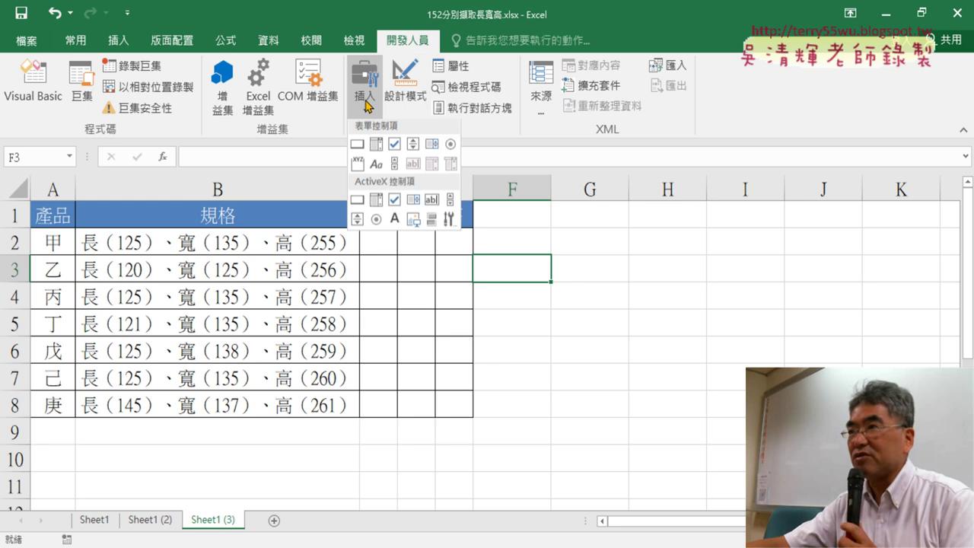
left_click(357, 147)
left_click_drag(516, 217, 659, 254)
left_click(608, 187)
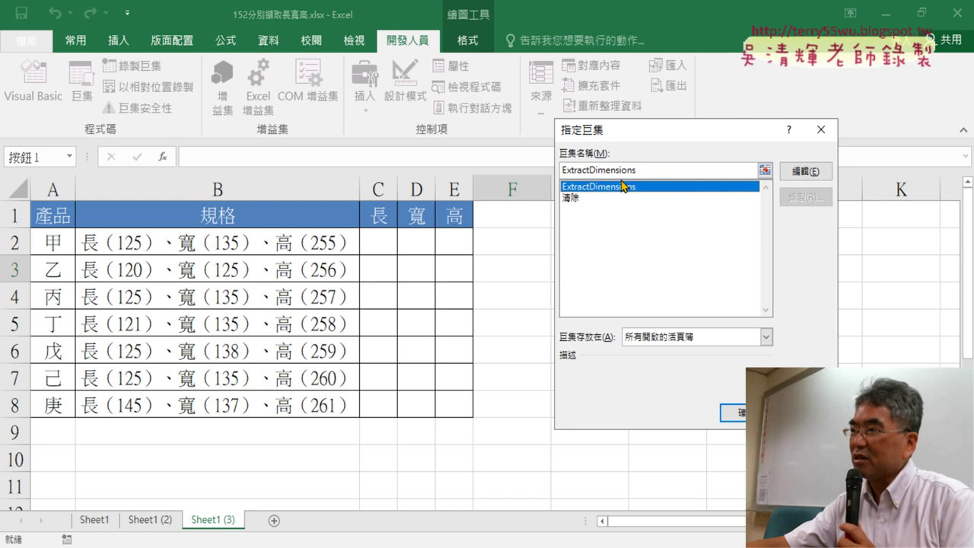
left_click(733, 411)
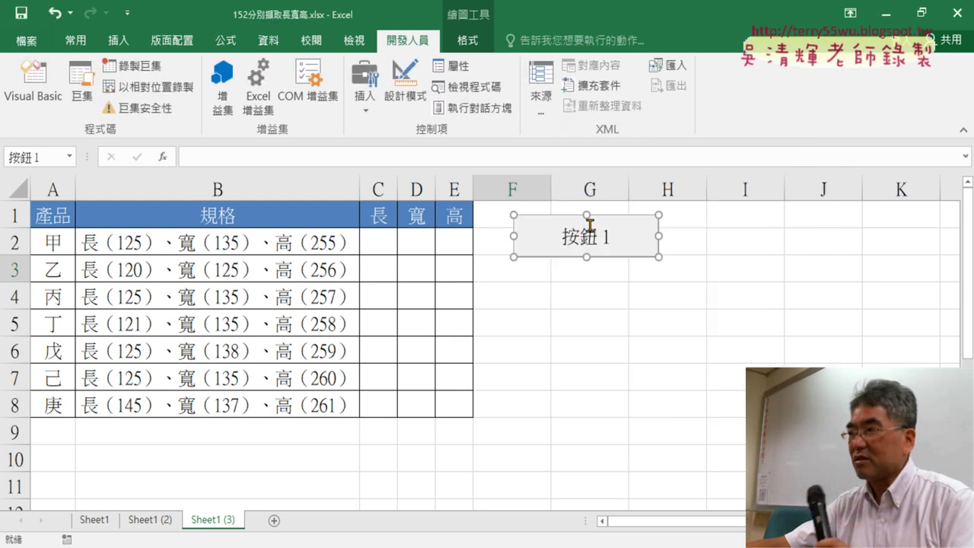
- Relabel the new button 長寬高
left_click(569, 239)
key("Delete")
key("Delete")
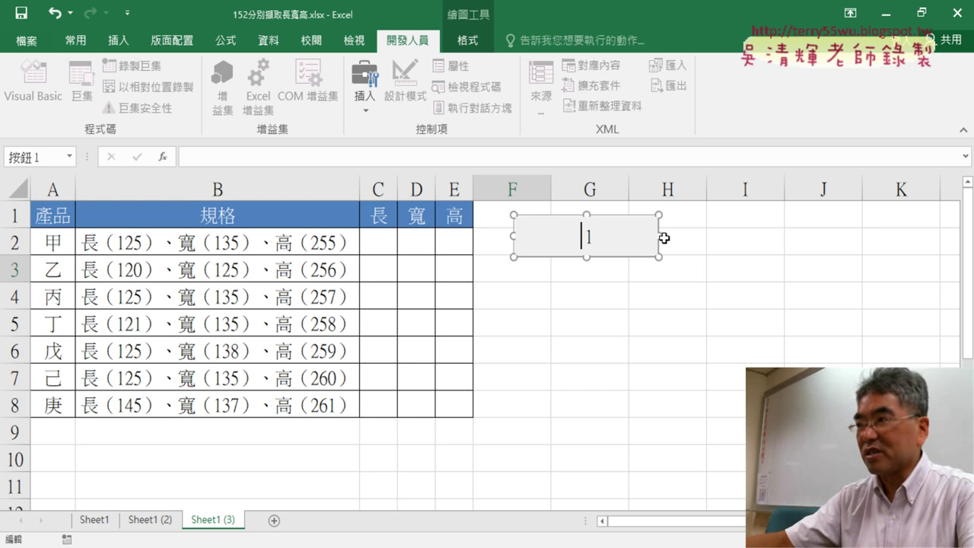
key("Delete")
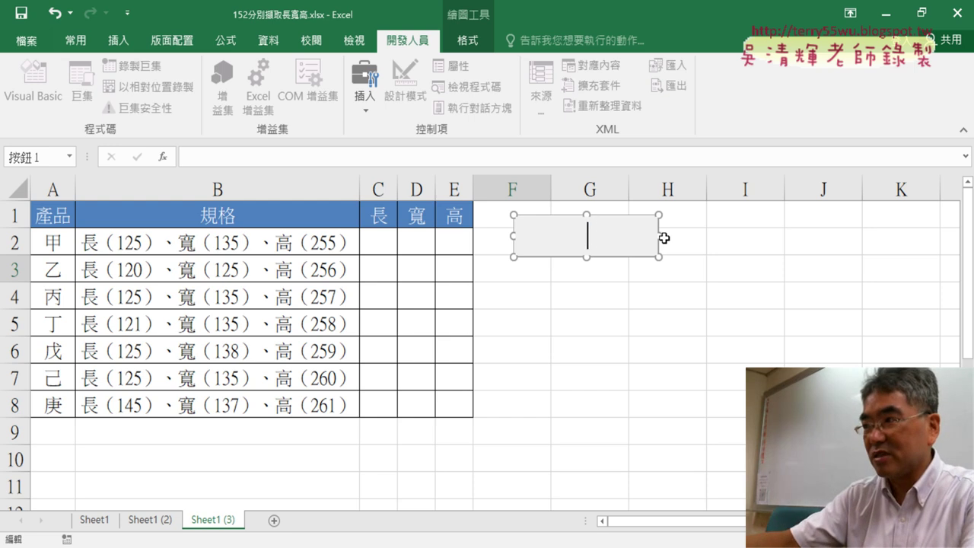
type("長寬")
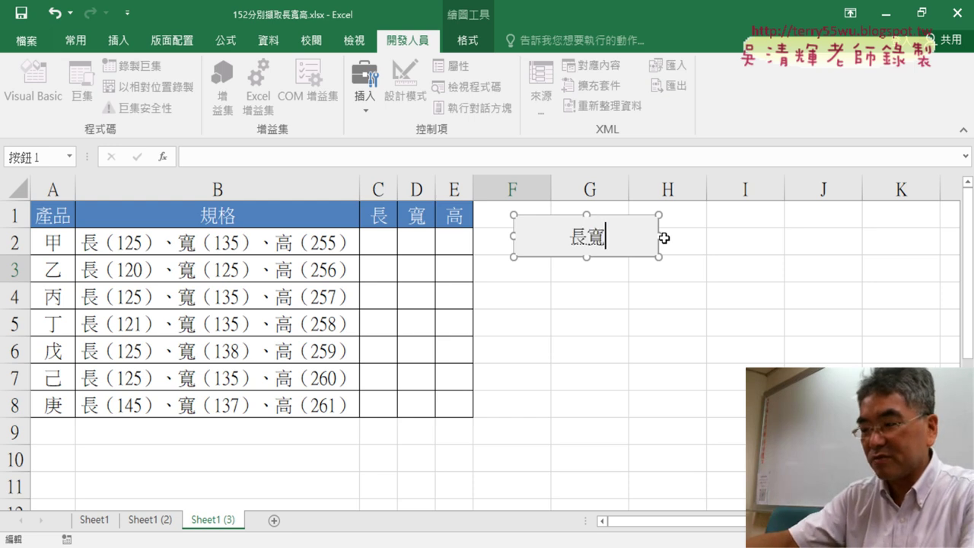
type("高")
left_click(670, 293)
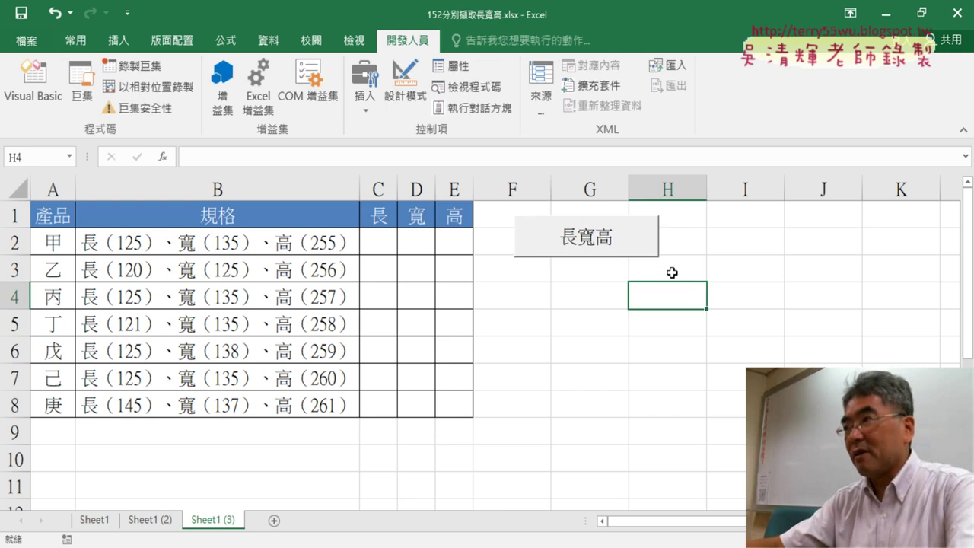
- Draw a second form button below the 長寬高 button
left_click(365, 95)
left_click(358, 146)
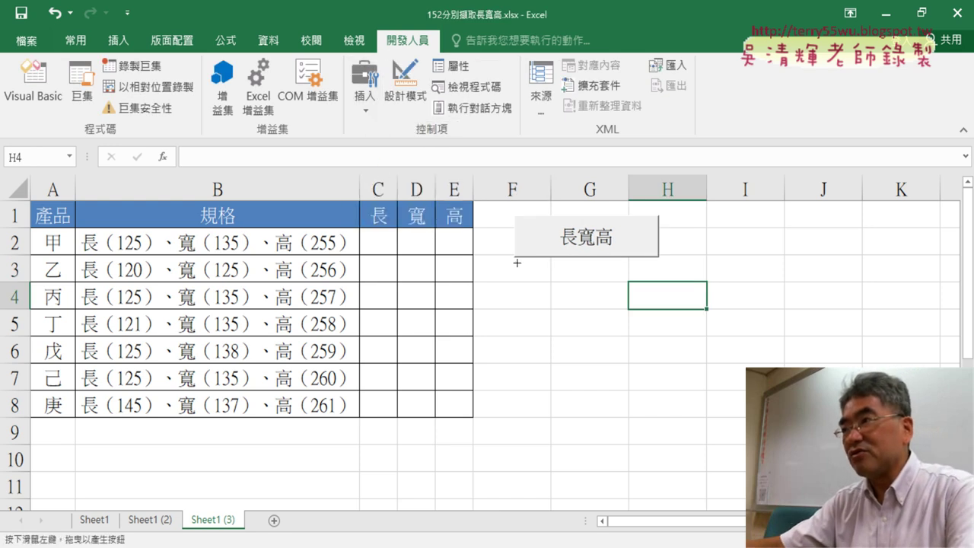
left_click_drag(514, 266, 662, 311)
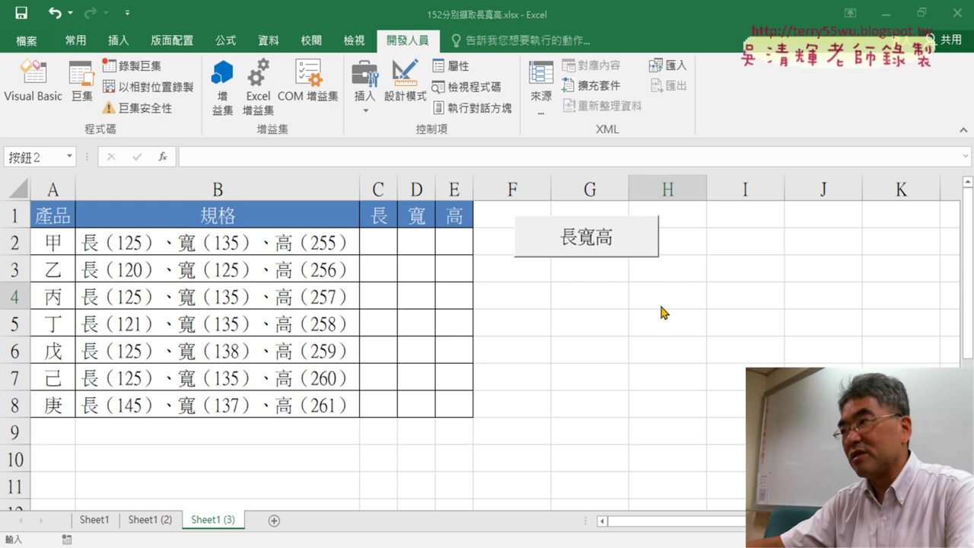
- Assign the 清除 macro to the second button and label it 清除
left_click(578, 198)
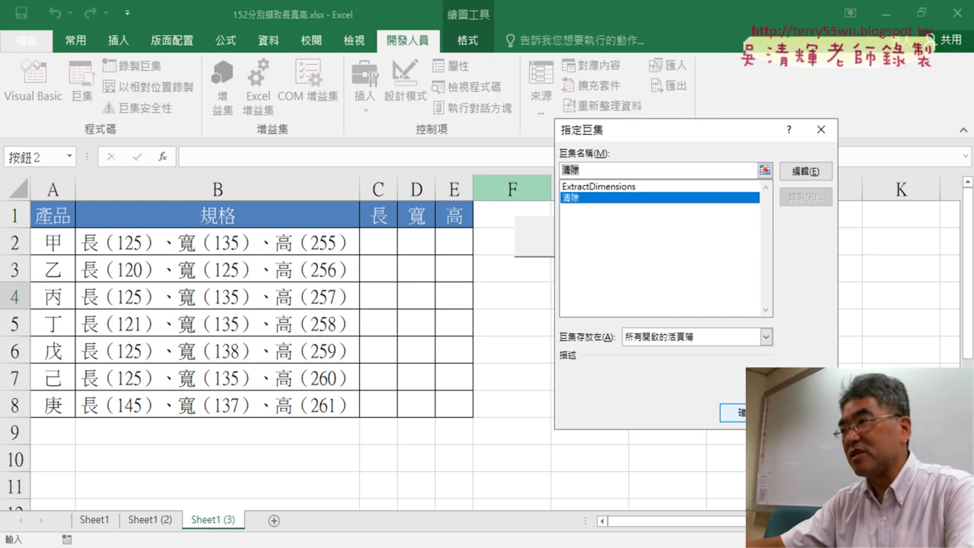
left_click(733, 412)
left_click(570, 285)
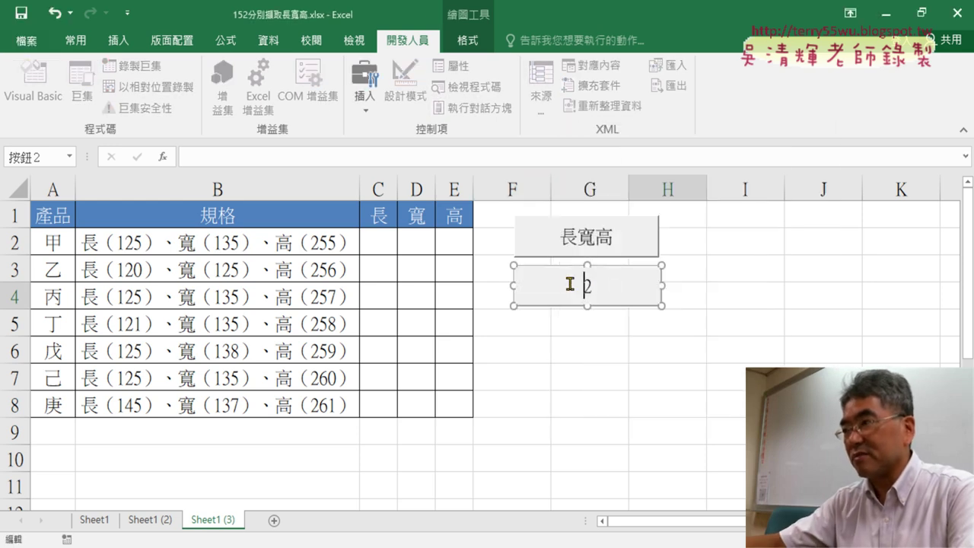
type("清除")
left_click(733, 382)
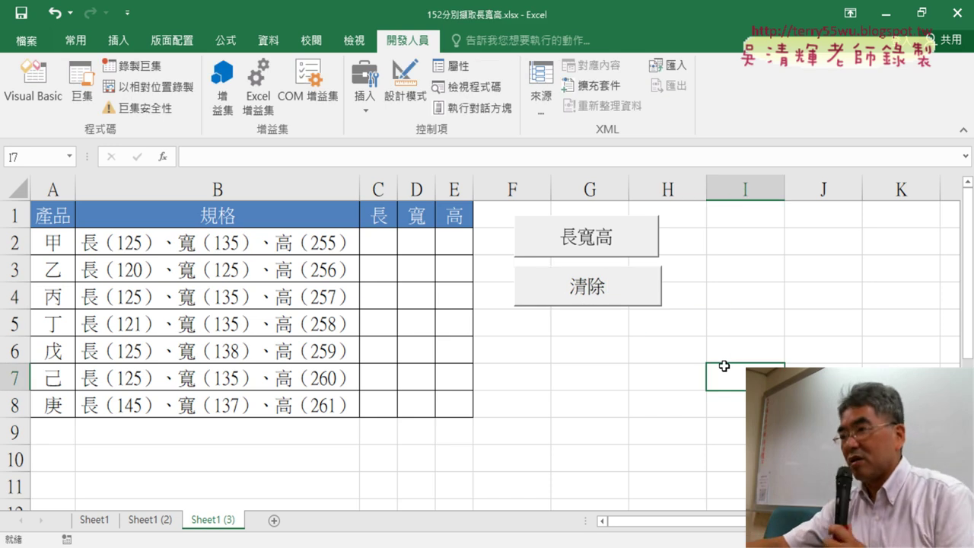
- Test the buttons: 長寬高 fills C2:E8, 清除 empties it, 長寬高 refills it
left_click(602, 241)
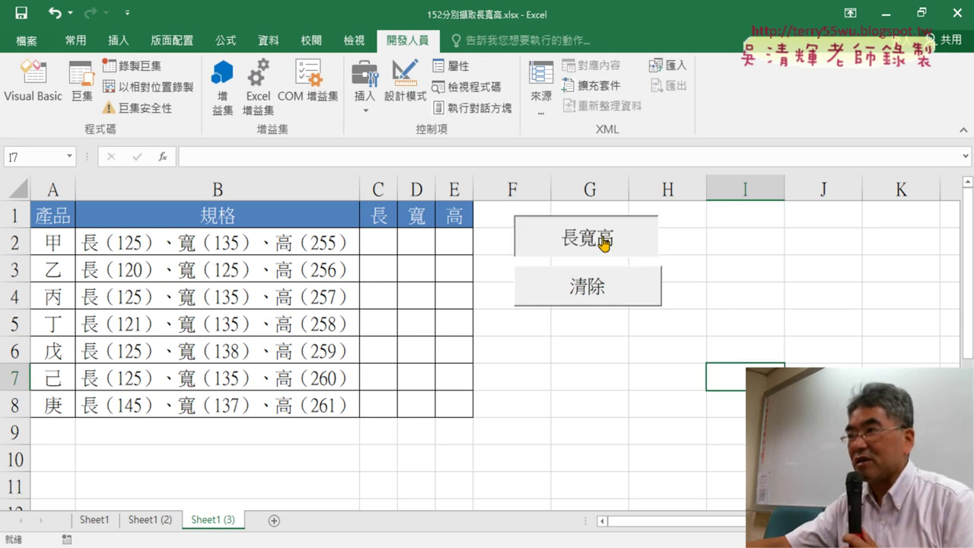
left_click(603, 285)
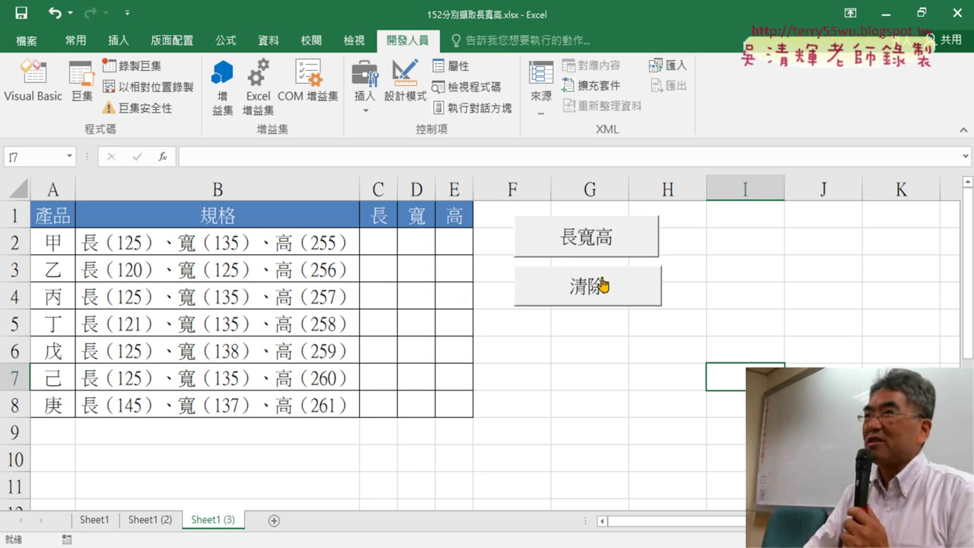
left_click(606, 242)
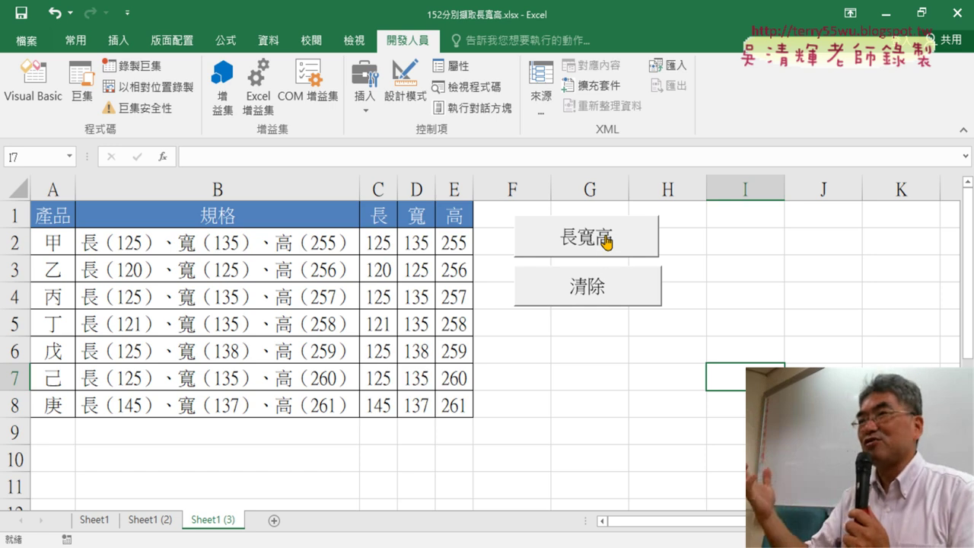
- Widen the VBA code window and highlight ThisWorkbook.Sheets(3) in Sub ExtractDimensions
left_click(33, 84)
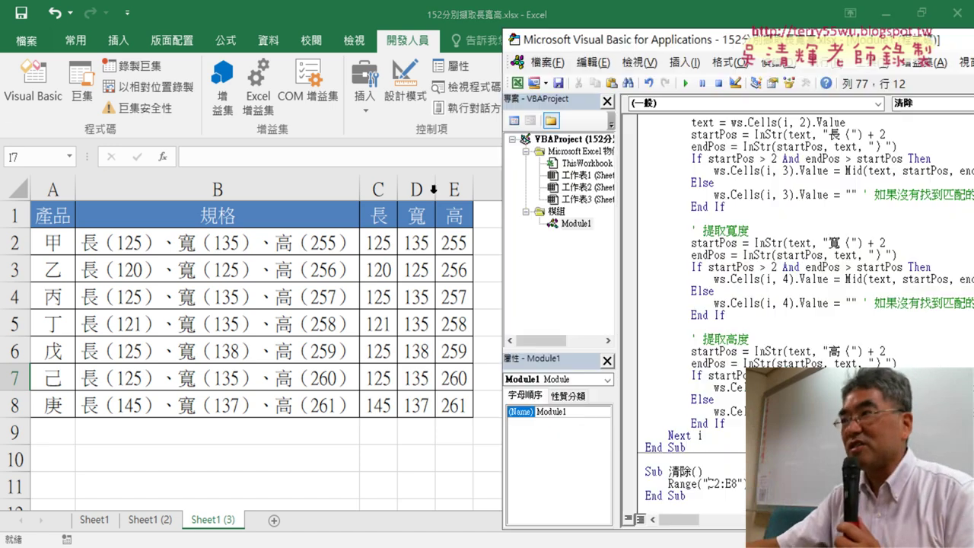
left_click_drag(728, 44, 371, 45)
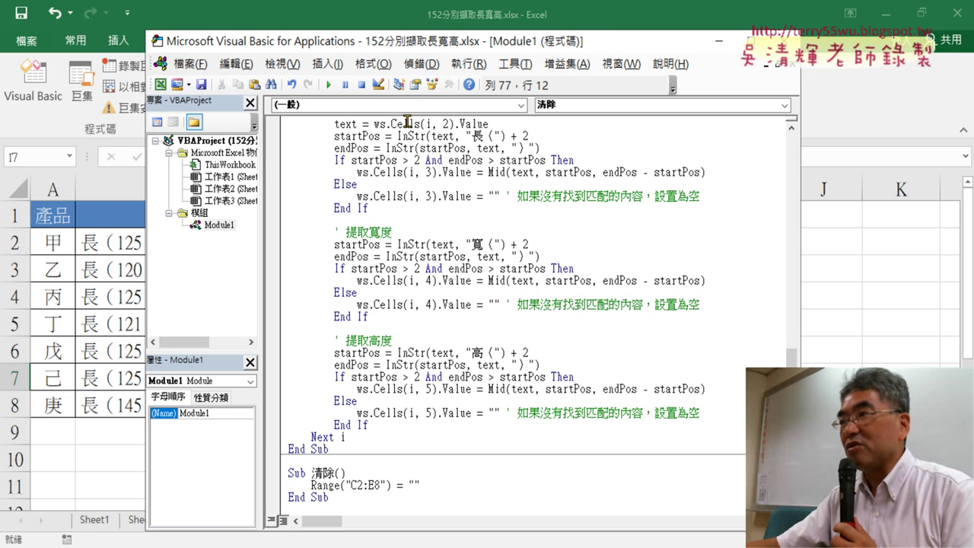
left_click_drag(801, 283, 890, 283)
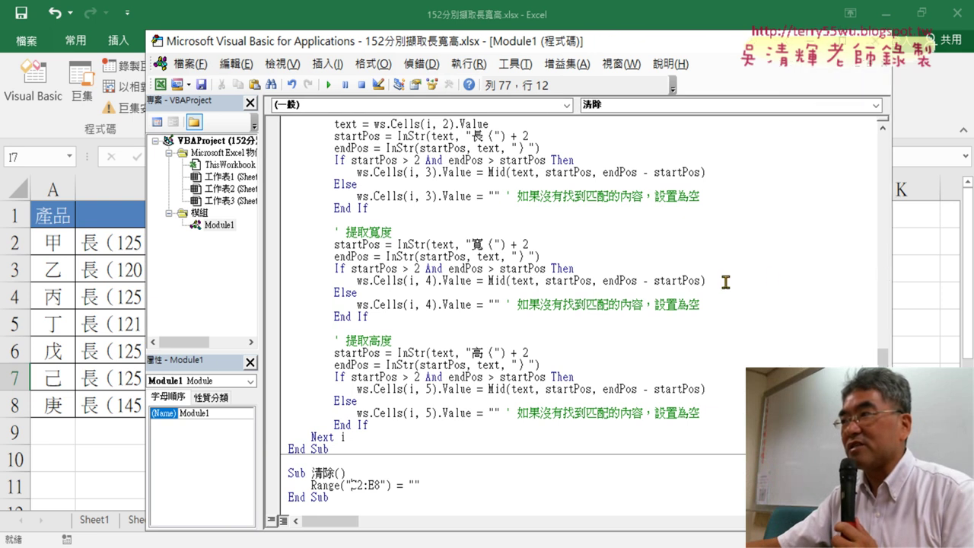
scroll(723, 282, "up", 2)
scroll(723, 283, "up", 2)
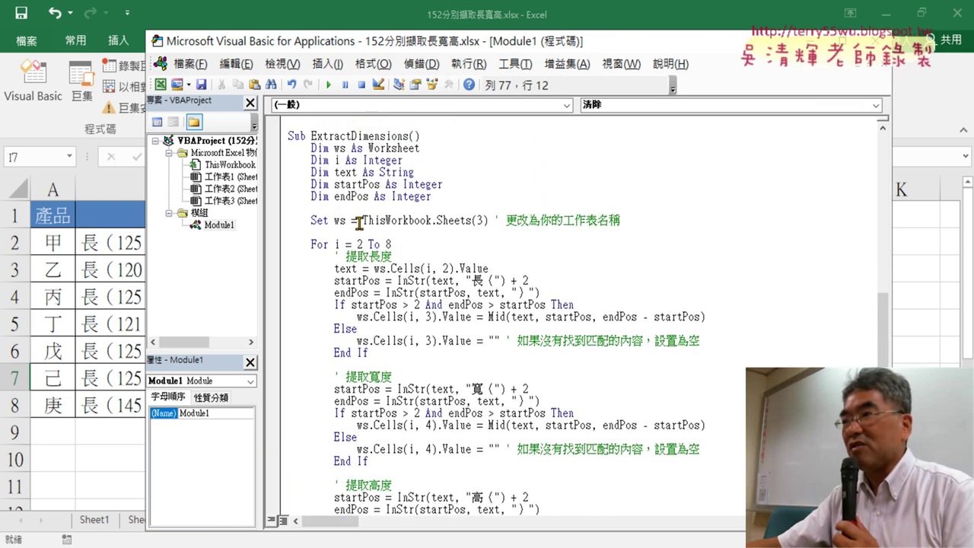
left_click_drag(360, 220, 488, 221)
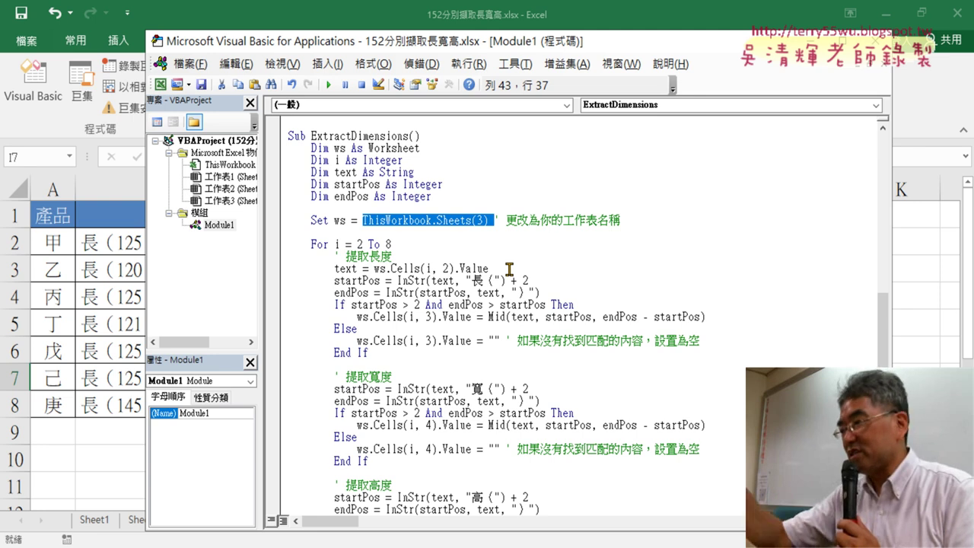
left_click_drag(541, 57, 541, 39)
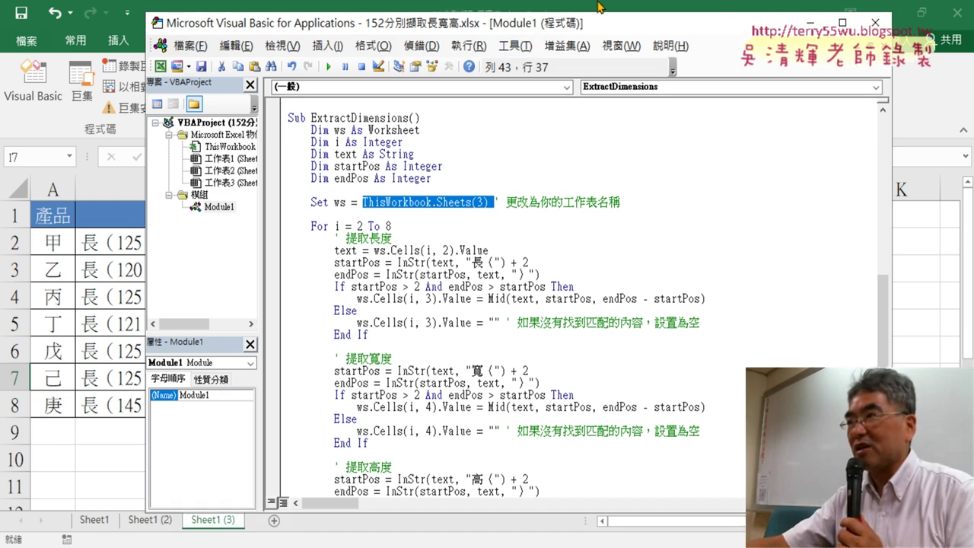